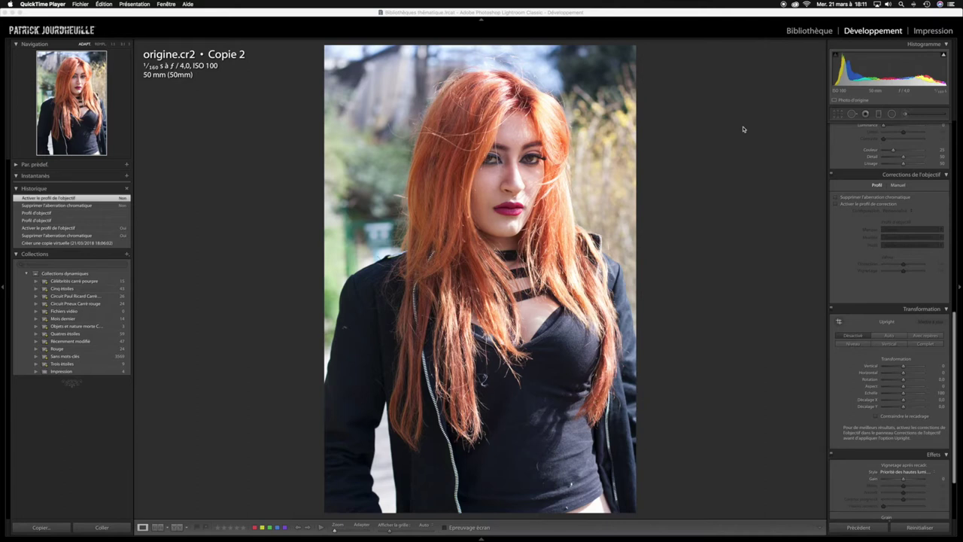
Step: Bring Lightroom forward and scroll the Develop panel to show Basic and HSL/Color/B&W
{"action": "left_click", "coordinate": [743, 129]}
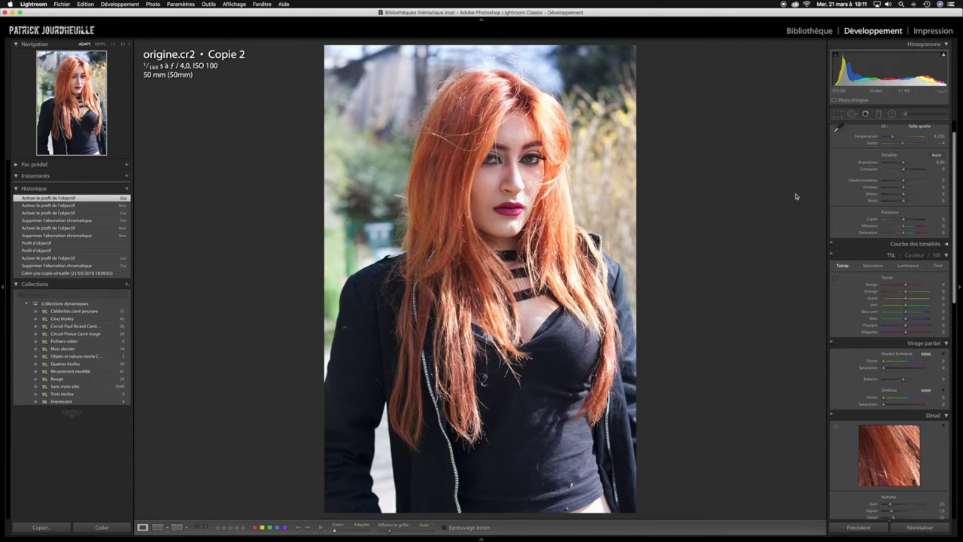
{"action": "scroll", "coordinate": [875, 184], "scroll_direction": "up", "scroll_amount": 2}
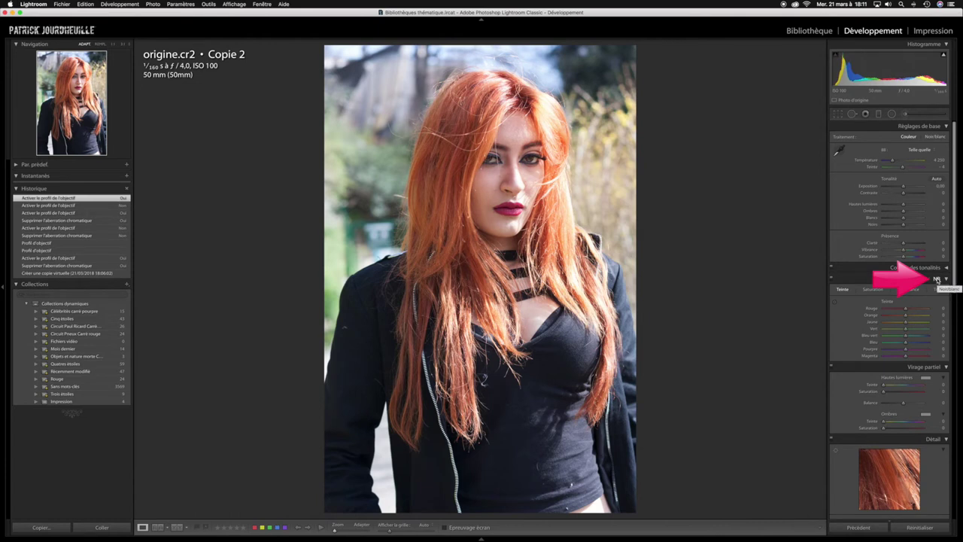
Step: Convert the portrait to black and white and adjust the hair's orange tones directly on the photo
{"action": "left_click", "coordinate": [936, 279]}
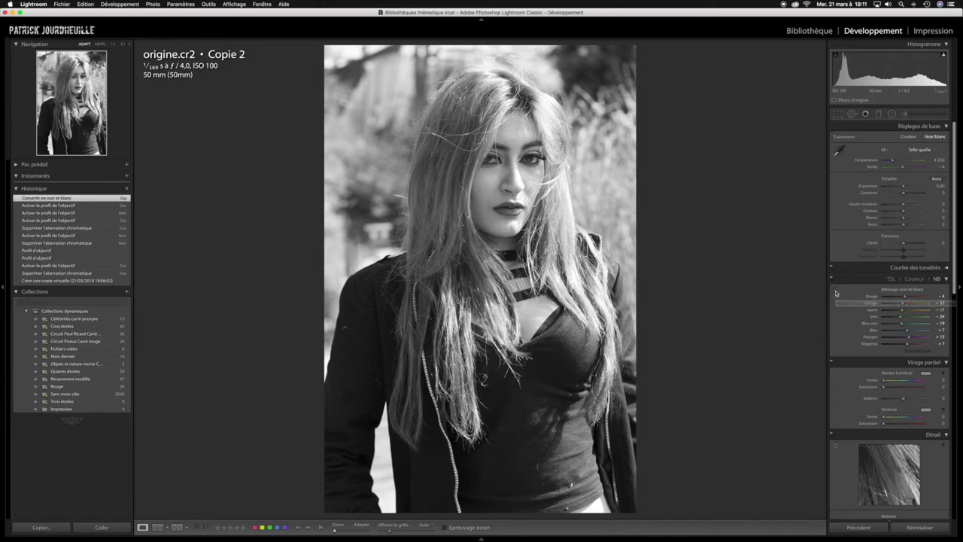
{"action": "left_click", "coordinate": [834, 292]}
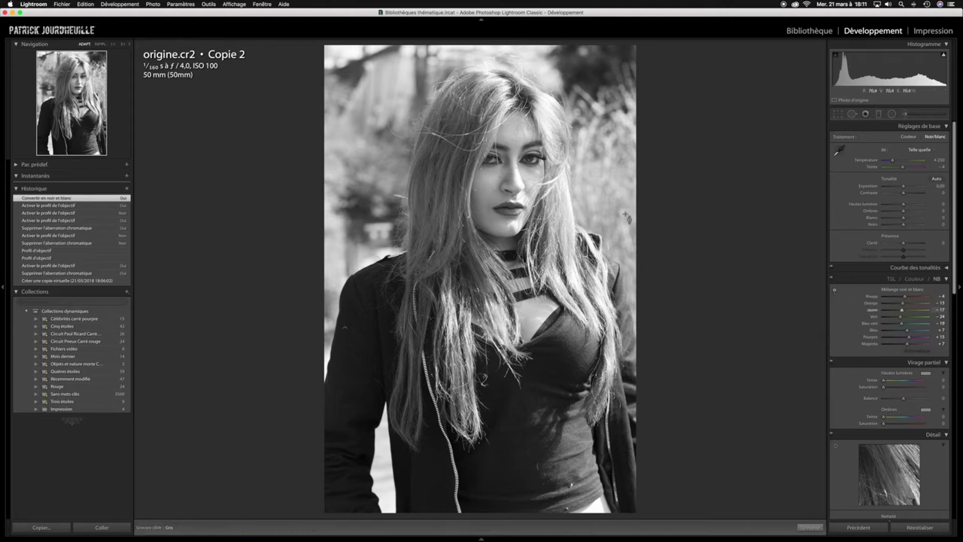
{"action": "left_click_drag", "start_coordinate": [613, 192], "coordinate": [613, 222]}
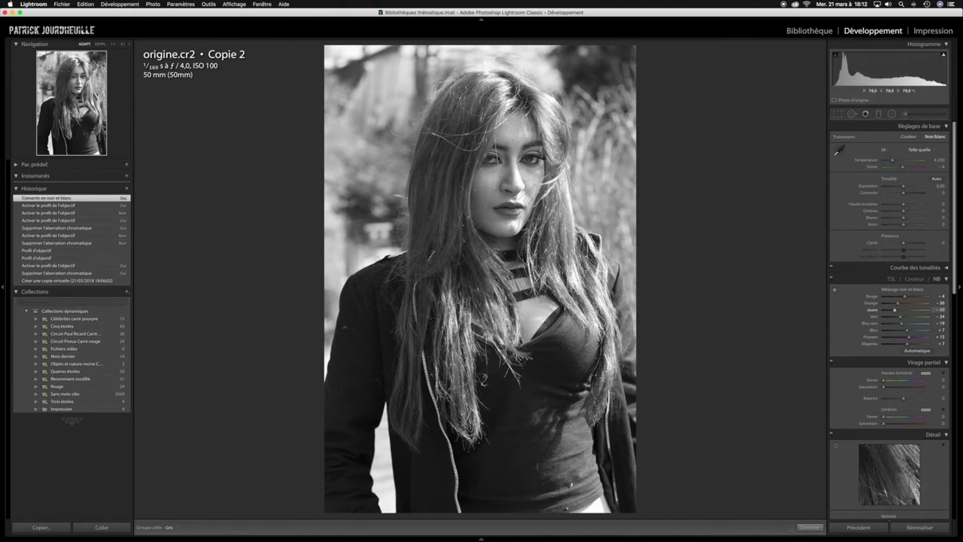
{"action": "left_click_drag", "start_coordinate": [487, 194], "coordinate": [487, 161]}
Step: Darken the hair further on-photo, then reset every Black & White Mix level to zero
{"action": "left_click_drag", "start_coordinate": [555, 211], "coordinate": [555, 226]}
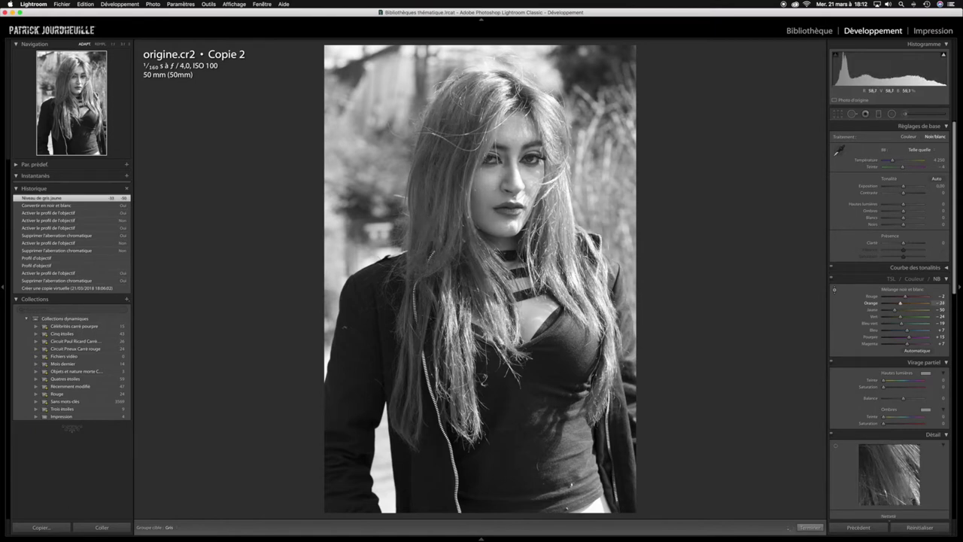
{"action": "left_click_drag", "start_coordinate": [564, 142], "coordinate": [564, 158]}
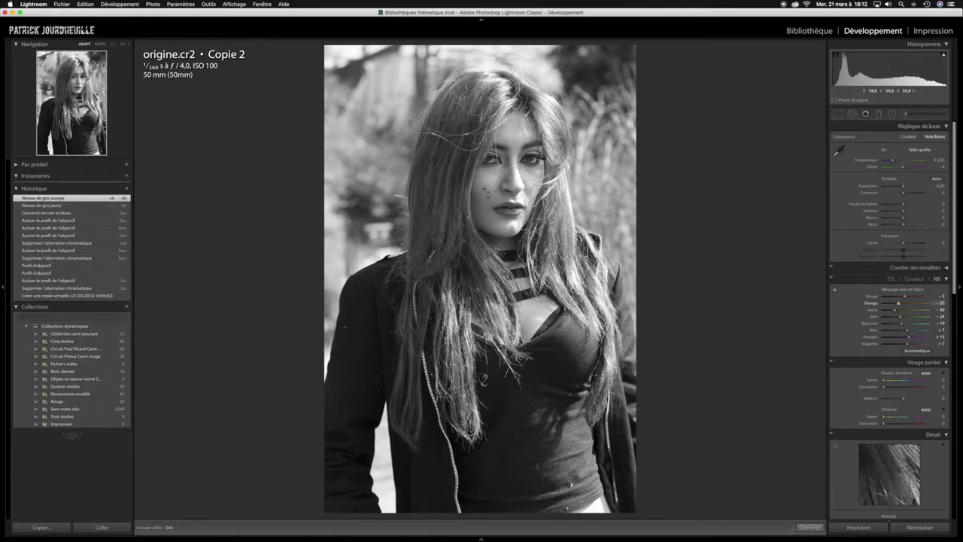
{"action": "left_click", "coordinate": [834, 290]}
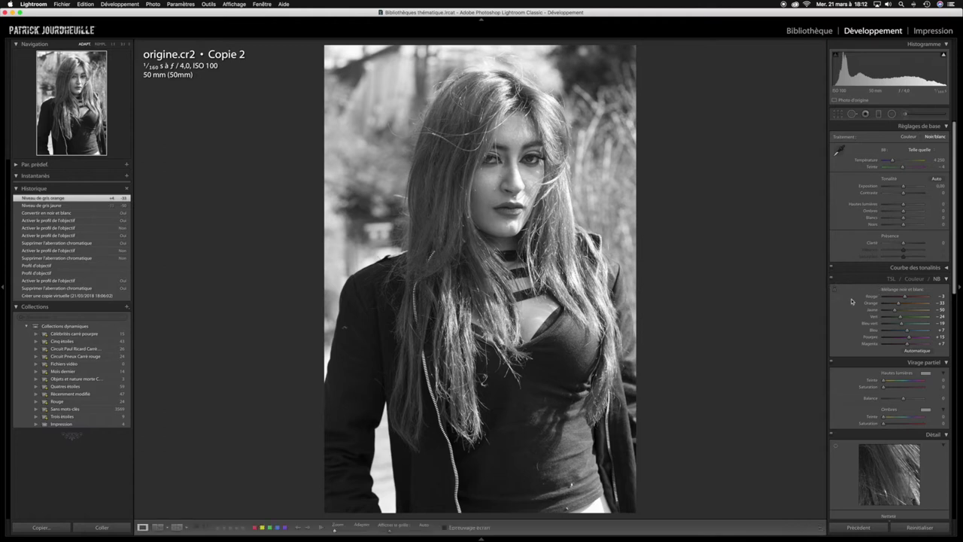
{"action": "double_click", "coordinate": [895, 290]}
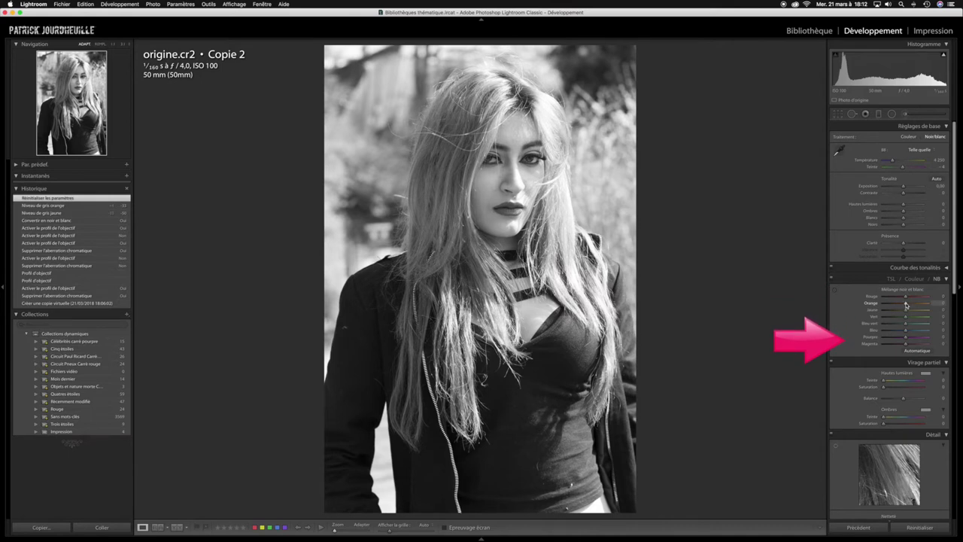
Step: Set the B&W mix to Orange -17, Red -14, Blue -46 and Magenta about -52
{"action": "left_click", "coordinate": [905, 304]}
{"action": "left_click_drag", "start_coordinate": [904, 305], "coordinate": [904, 297]}
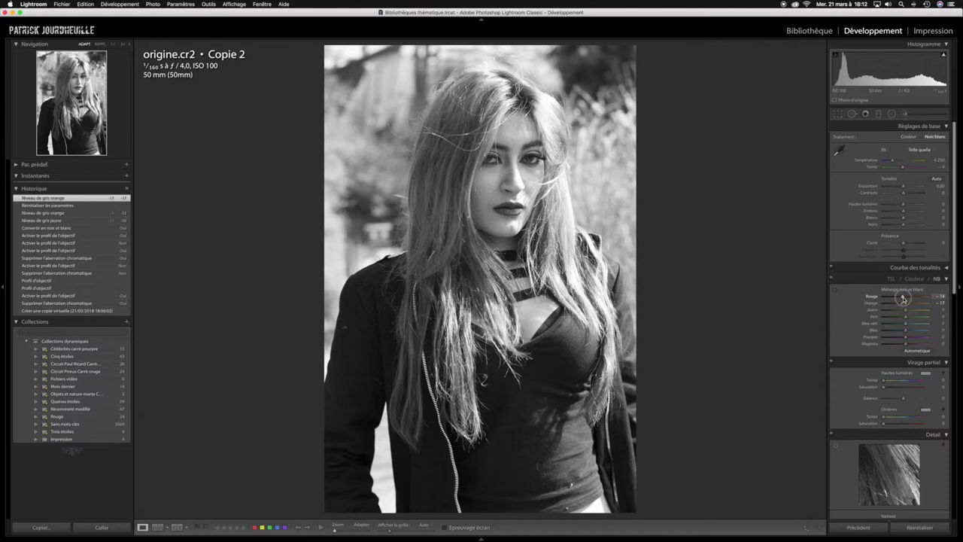
{"action": "left_click_drag", "start_coordinate": [904, 298], "coordinate": [902, 298]}
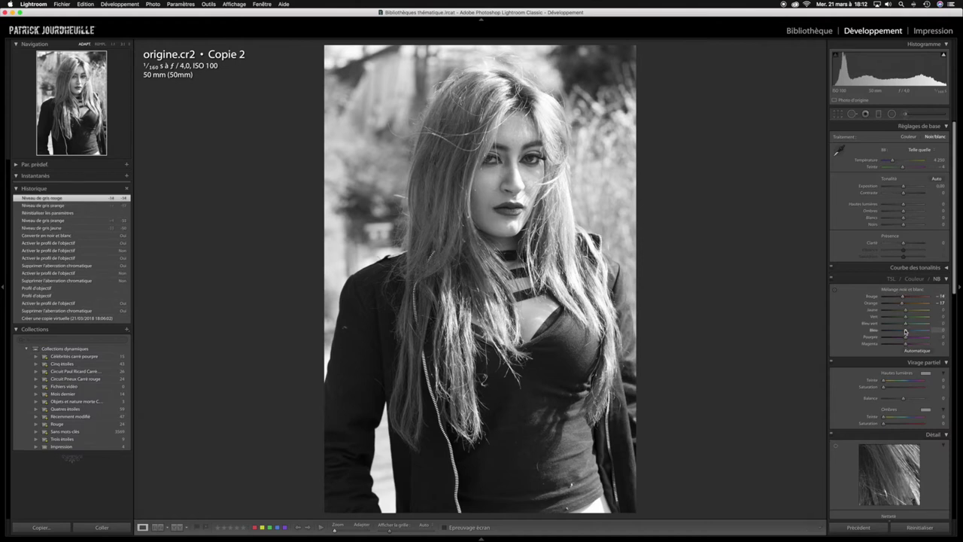
{"action": "left_click_drag", "start_coordinate": [905, 333], "coordinate": [894, 331]}
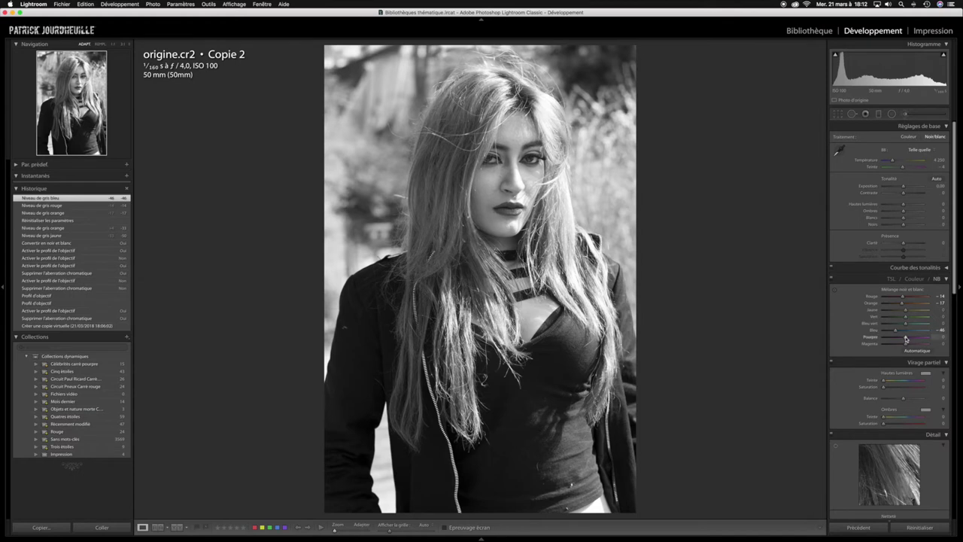
{"action": "left_click_drag", "start_coordinate": [904, 343], "coordinate": [893, 345]}
Step: At 1:1 zoom, heal blemishes beside the nose, under the left eye and beside the mouth
{"action": "key", "text": "z"}
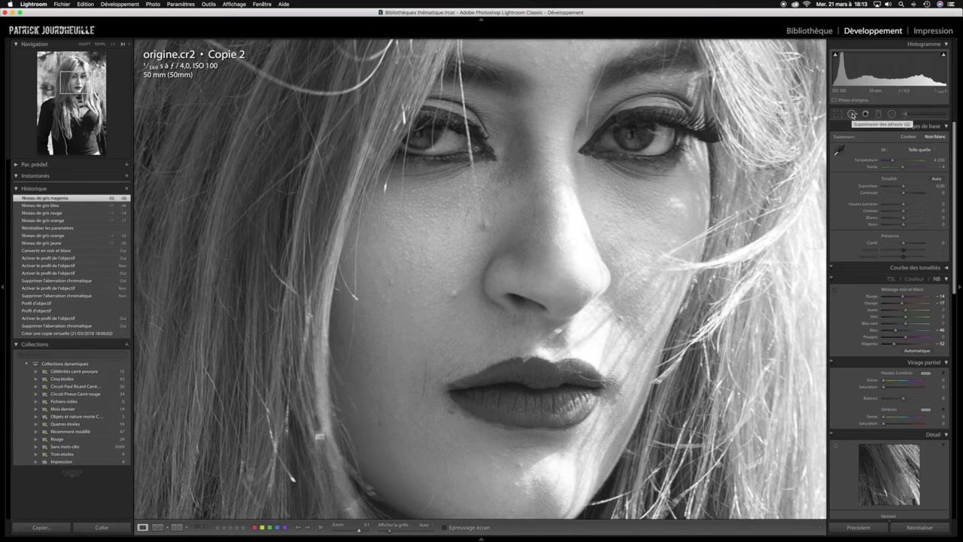
{"action": "left_click", "coordinate": [851, 113]}
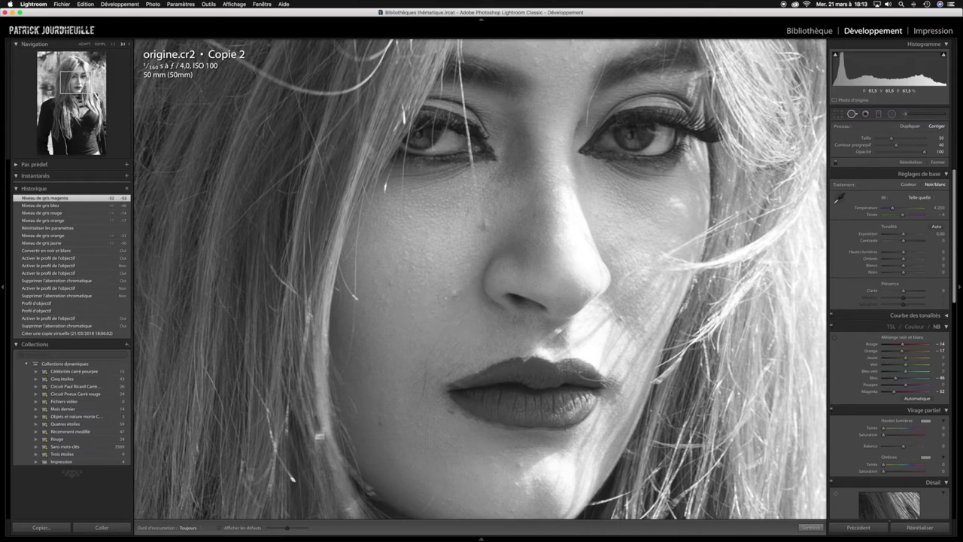
{"action": "left_click", "coordinate": [454, 291]}
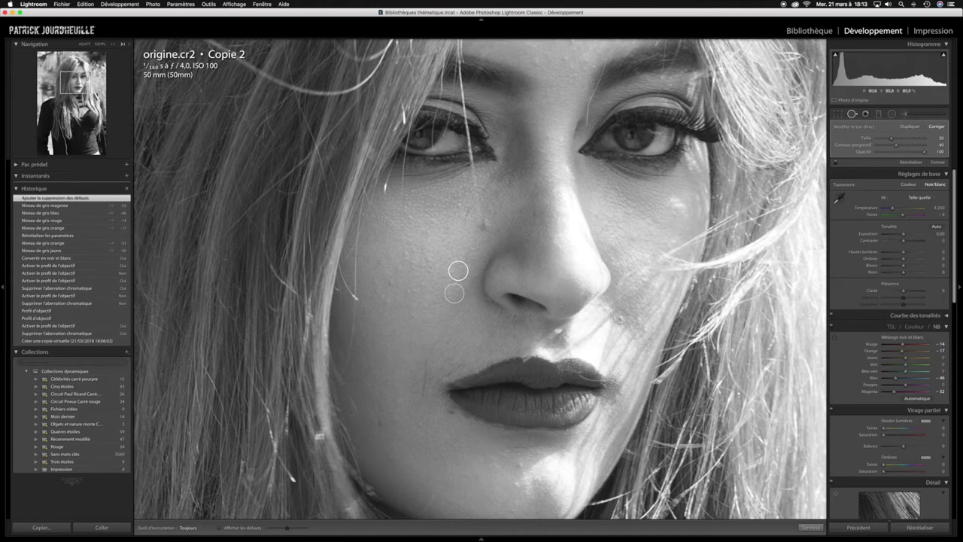
{"action": "left_click", "coordinate": [617, 318]}
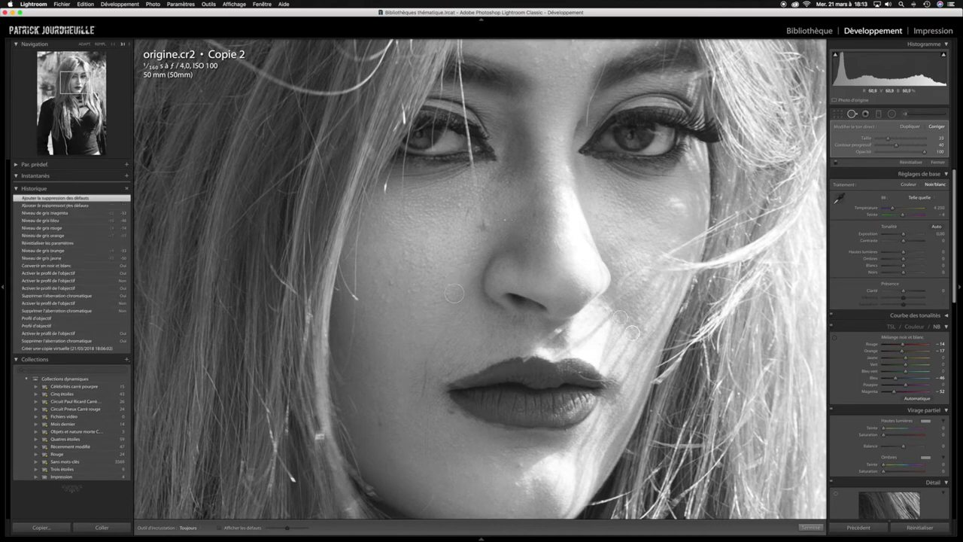
{"action": "left_click_drag", "start_coordinate": [468, 208], "coordinate": [467, 220]}
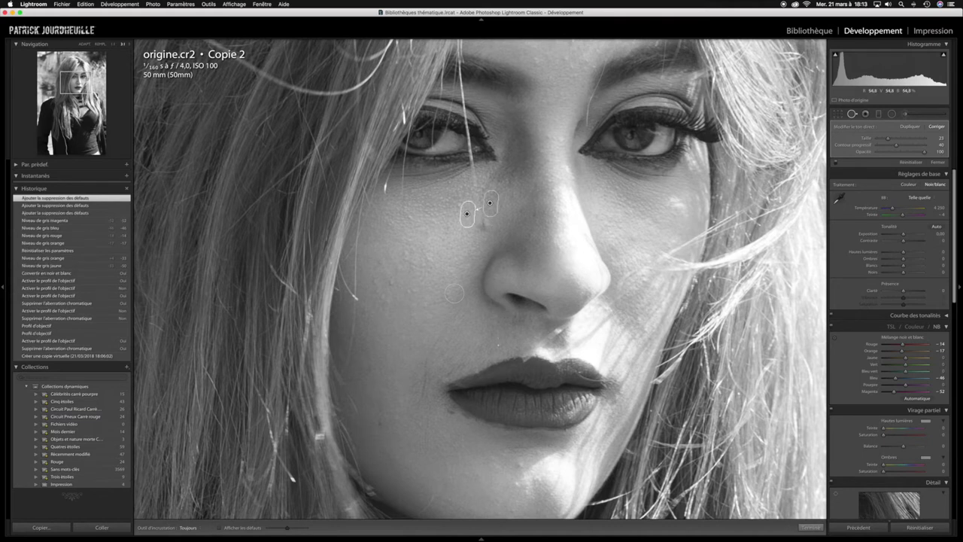
{"action": "left_click", "coordinate": [378, 423]}
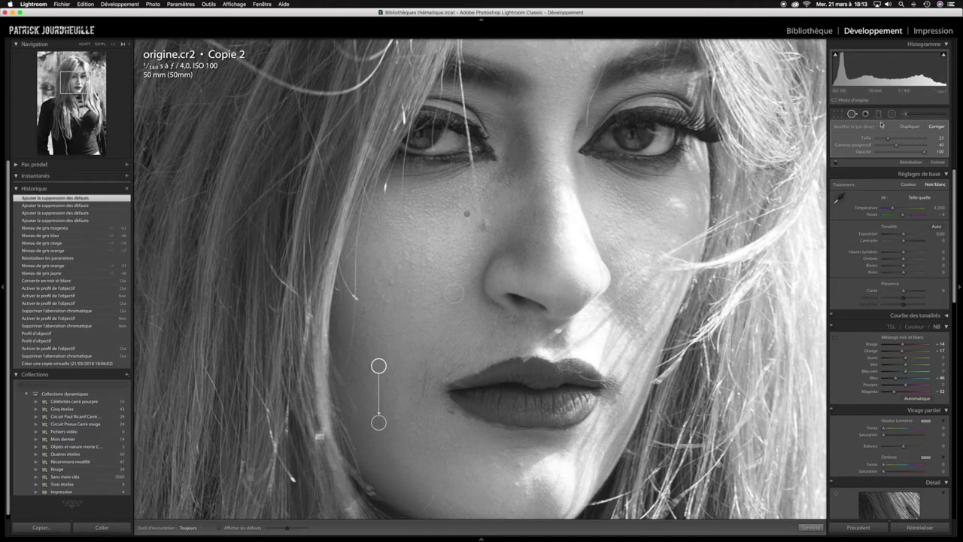
{"action": "left_click", "coordinate": [852, 113]}
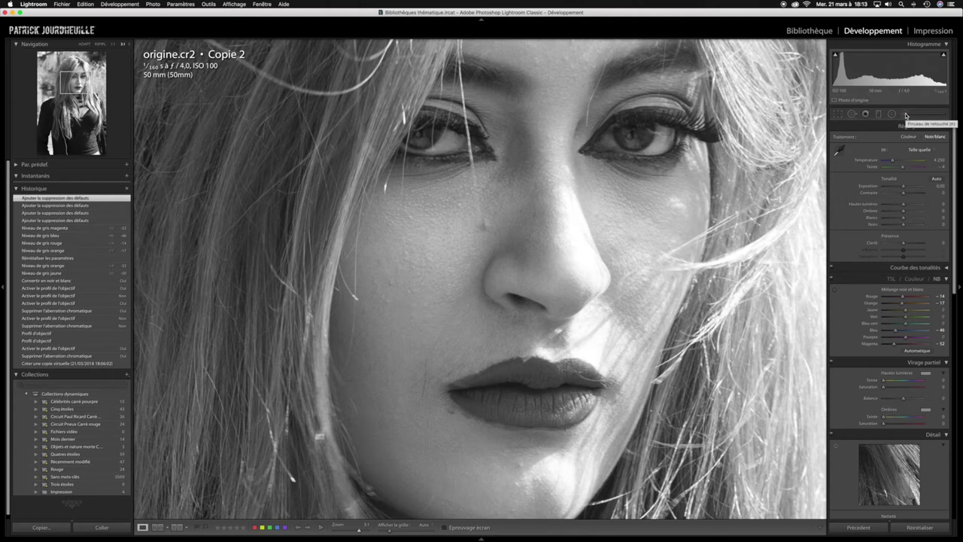
Step: Give the Adjustment Brush negative Clarity and paint it over the forehead and cheeks
{"action": "left_click", "coordinate": [905, 115]}
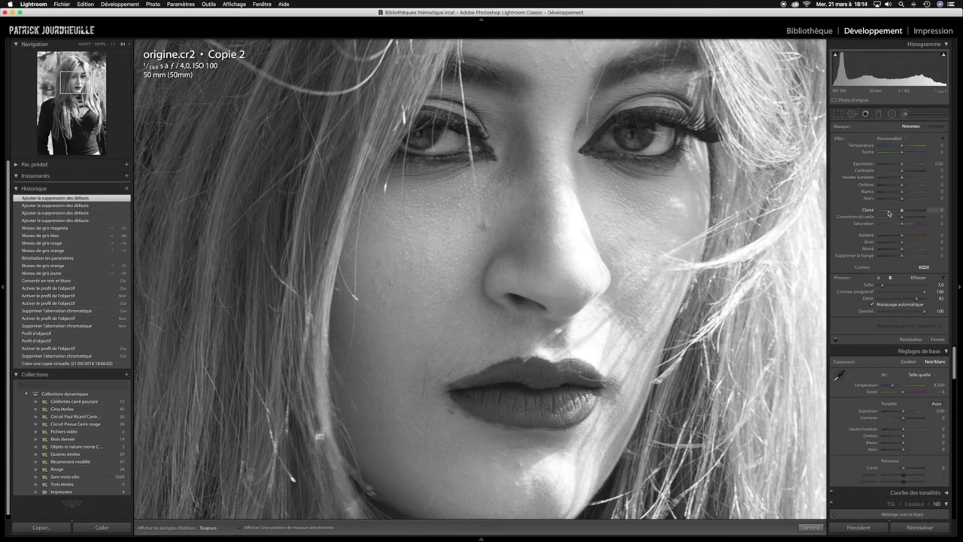
{"action": "left_click_drag", "start_coordinate": [902, 212], "coordinate": [886, 217]}
{"action": "left_click_drag", "start_coordinate": [644, 238], "coordinate": [570, 209]}
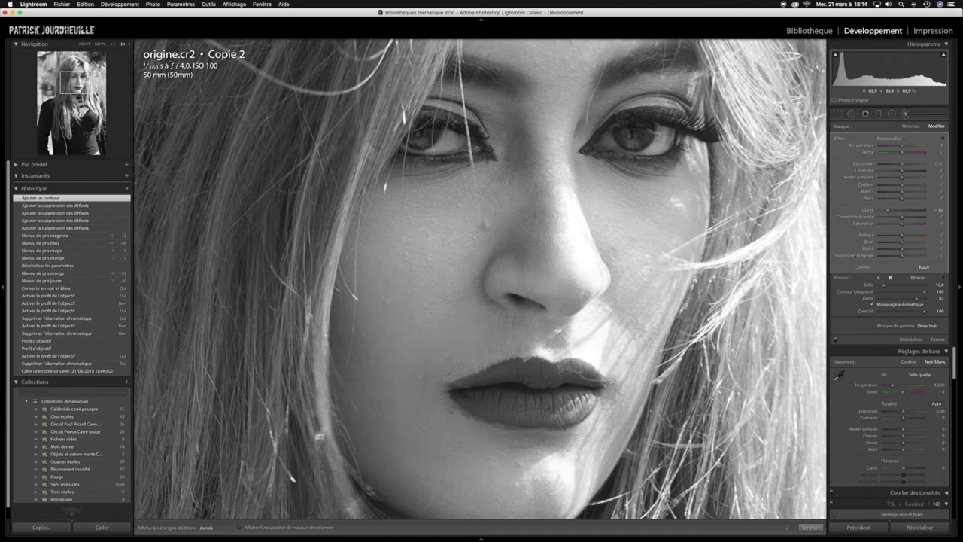
{"action": "left_click_drag", "start_coordinate": [527, 188], "coordinate": [579, 290]}
{"action": "left_click", "coordinate": [75, 74]}
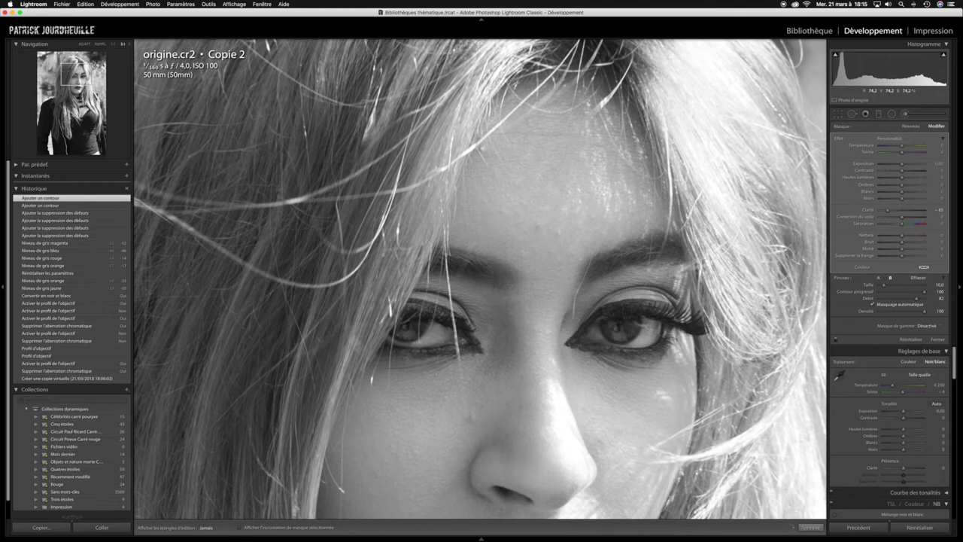
Step: Extend the softening brush over the chin and lower face, checking coverage with the mask overlay
{"action": "left_click", "coordinate": [552, 399]}
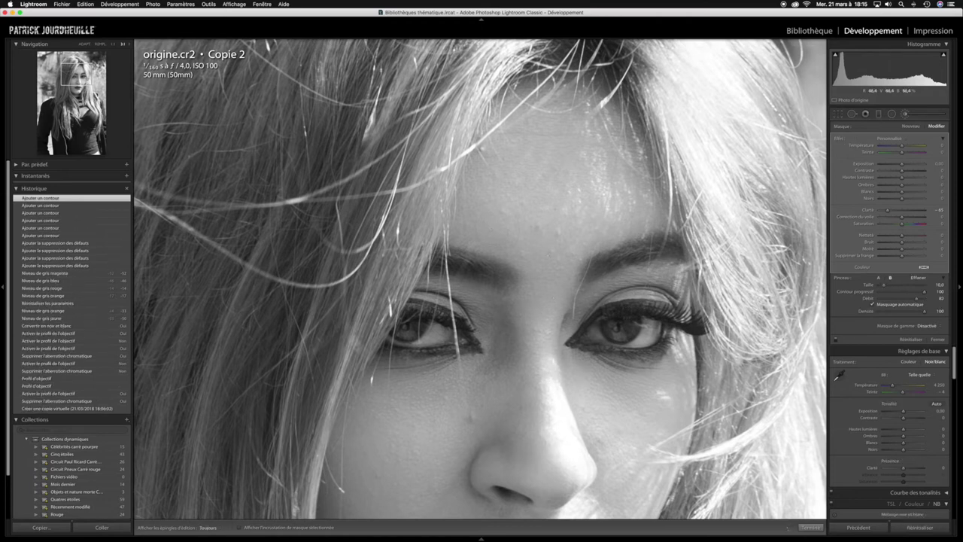
{"action": "key", "text": "h"}
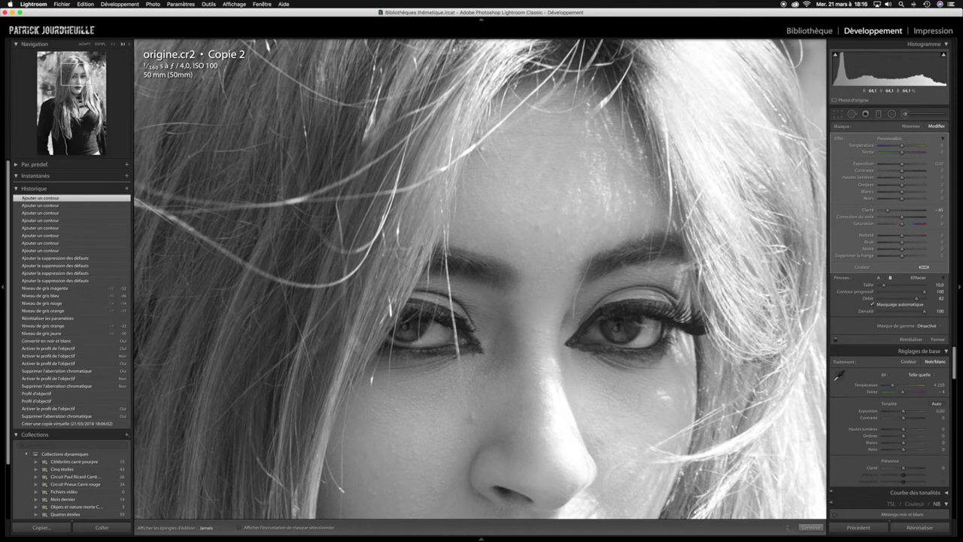
{"action": "left_click", "coordinate": [585, 374]}
{"action": "key", "text": "o"}
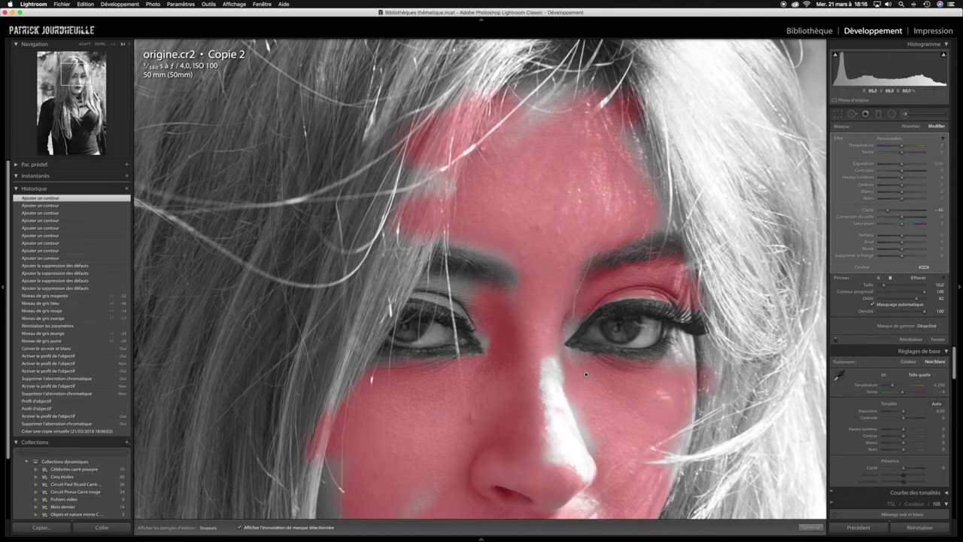
{"action": "left_click_drag", "start_coordinate": [586, 374], "coordinate": [593, 440]}
{"action": "left_click_drag", "start_coordinate": [681, 335], "coordinate": [681, 466]}
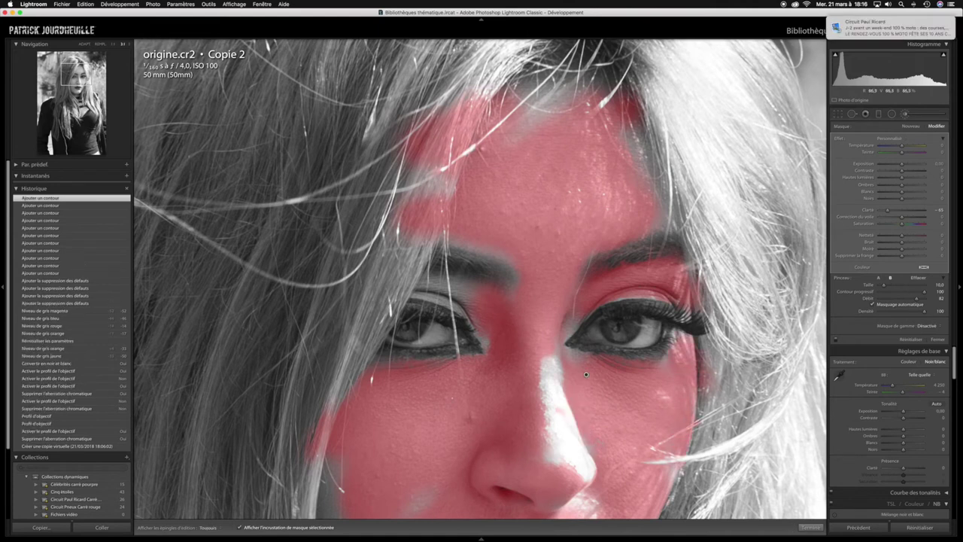
{"action": "key", "text": "h"}
{"action": "scroll", "coordinate": [481, 279], "scroll_direction": "down", "scroll_amount": 10}
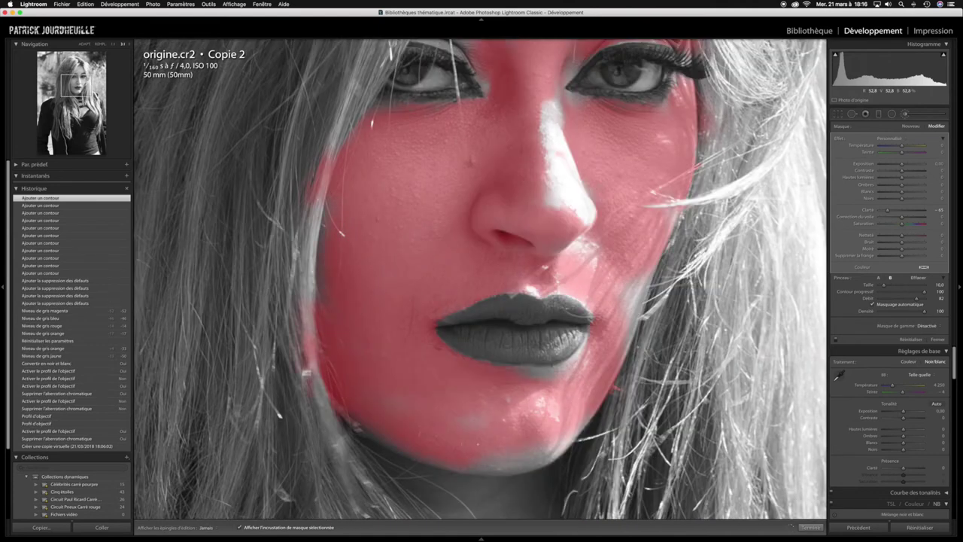
Step: Heal the cheek mole and the blemish near the lips, then fit the whole photo in view
{"action": "key", "text": "q"}
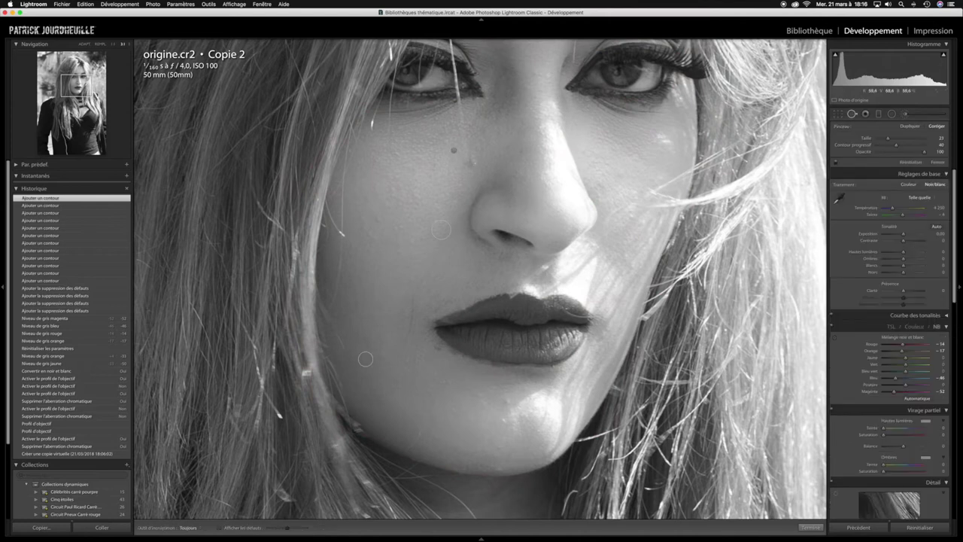
{"action": "left_click", "coordinate": [453, 150]}
{"action": "left_click", "coordinate": [436, 344]}
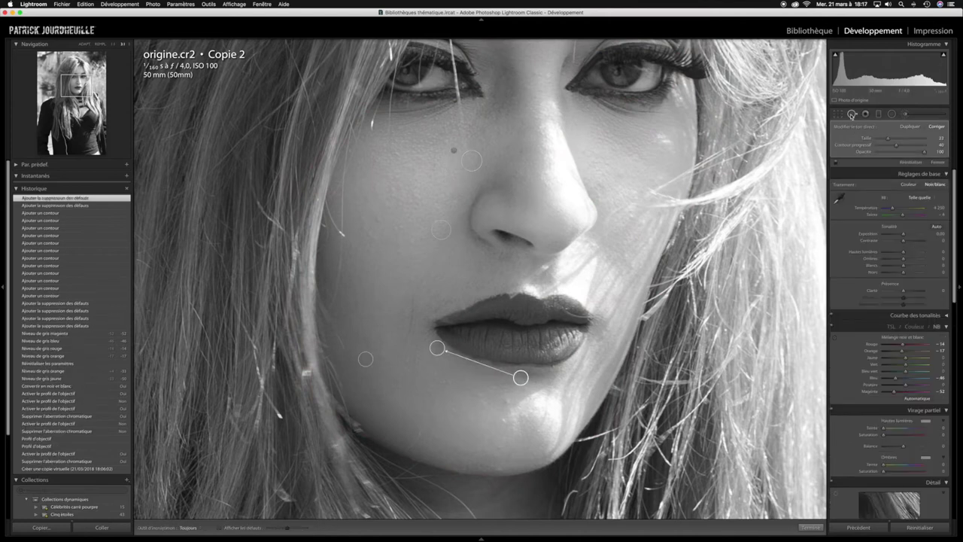
{"action": "key", "text": "q"}
{"action": "left_click", "coordinate": [84, 44]}
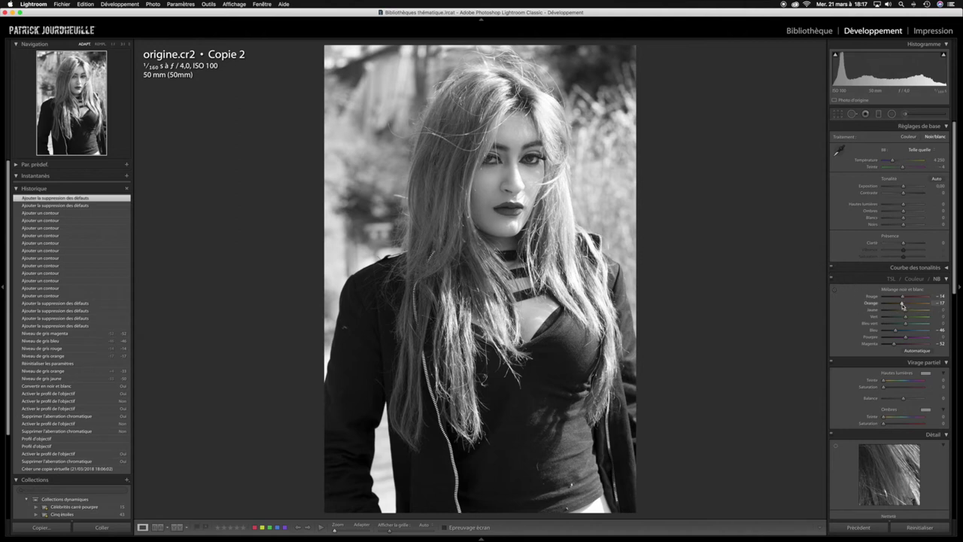
Step: Darken B&W Orange, lower exposure slightly, raise contrast to +13, and zoom 1:1 on the face
{"action": "left_click_drag", "start_coordinate": [903, 304], "coordinate": [905, 303]}
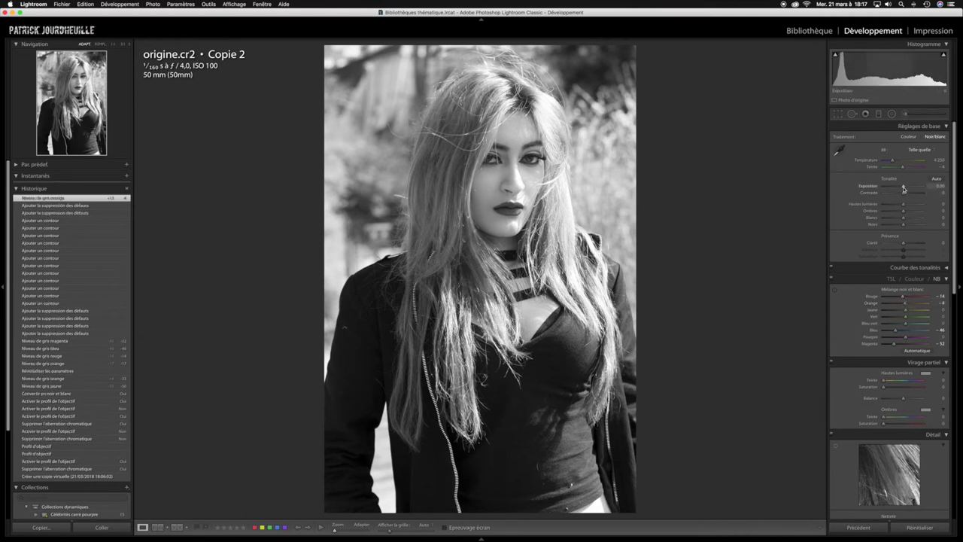
{"action": "left_click_drag", "start_coordinate": [903, 186], "coordinate": [905, 194]}
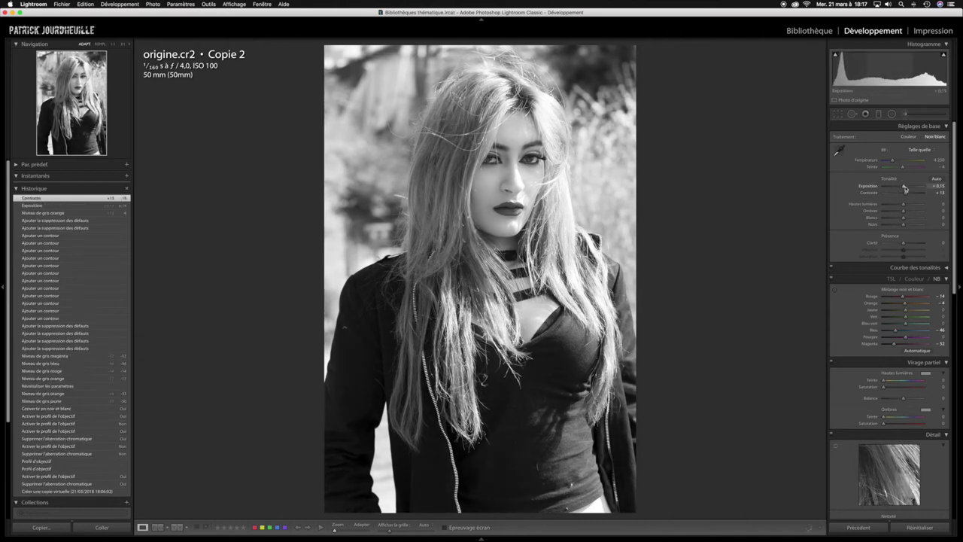
{"action": "left_click", "coordinate": [905, 188]}
{"action": "left_click_drag", "start_coordinate": [905, 188], "coordinate": [902, 188]}
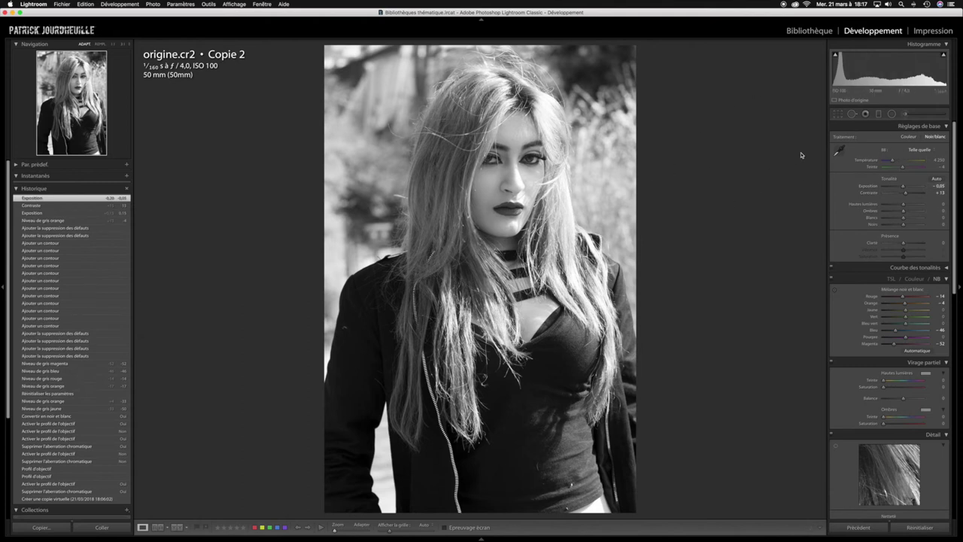
{"action": "left_click", "coordinate": [497, 161]}
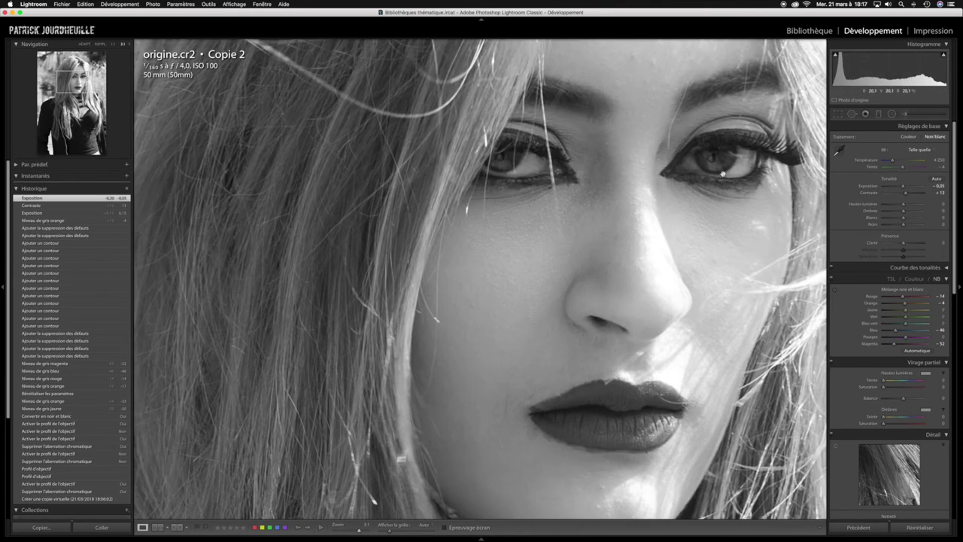
{"action": "left_click_drag", "start_coordinate": [688, 197], "coordinate": [630, 257]}
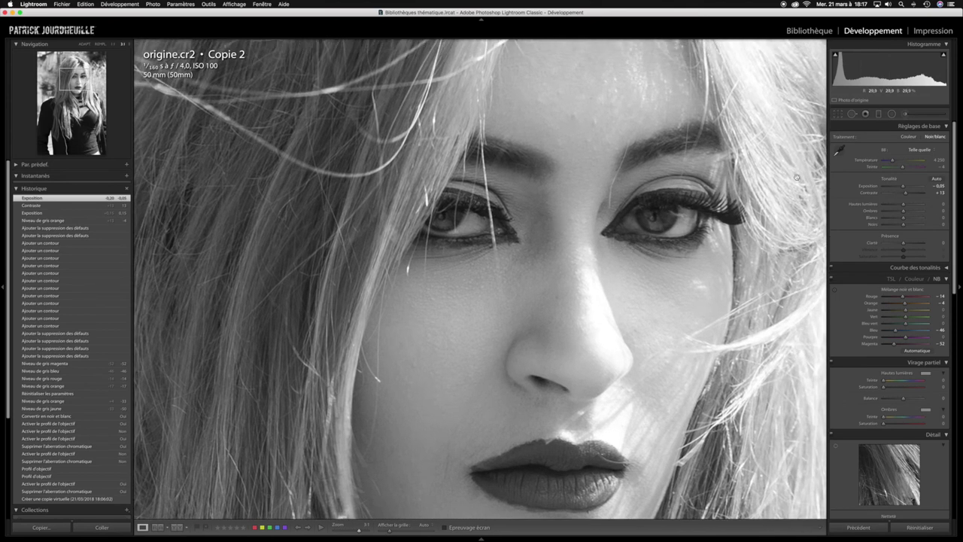
{"action": "left_click", "coordinate": [905, 115]}
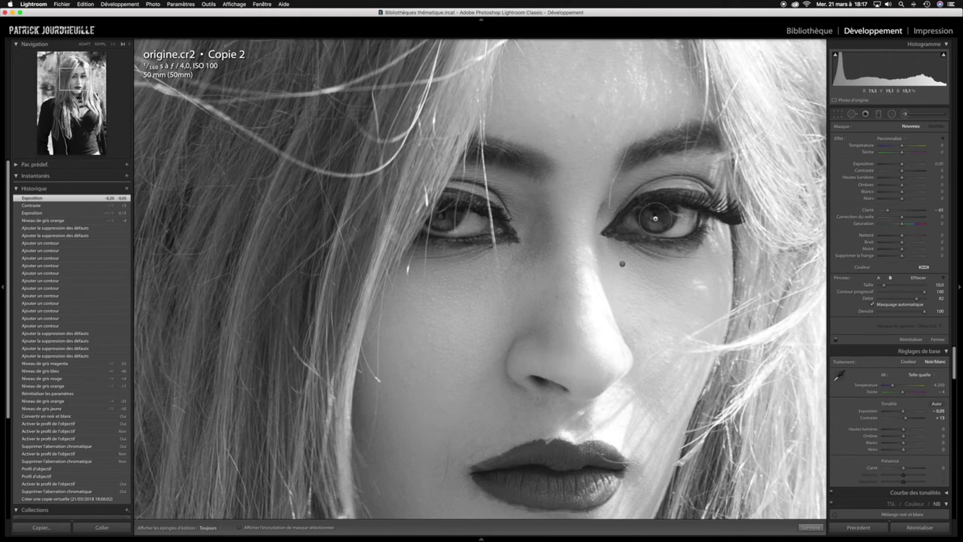
Step: Brush a new mask over the right iris with slightly raised exposure and lowered sharpness
{"action": "key", "text": "h"}
{"action": "left_click", "coordinate": [656, 216]}
{"action": "scroll", "coordinate": [657, 218], "scroll_direction": "down", "scroll_amount": 3}
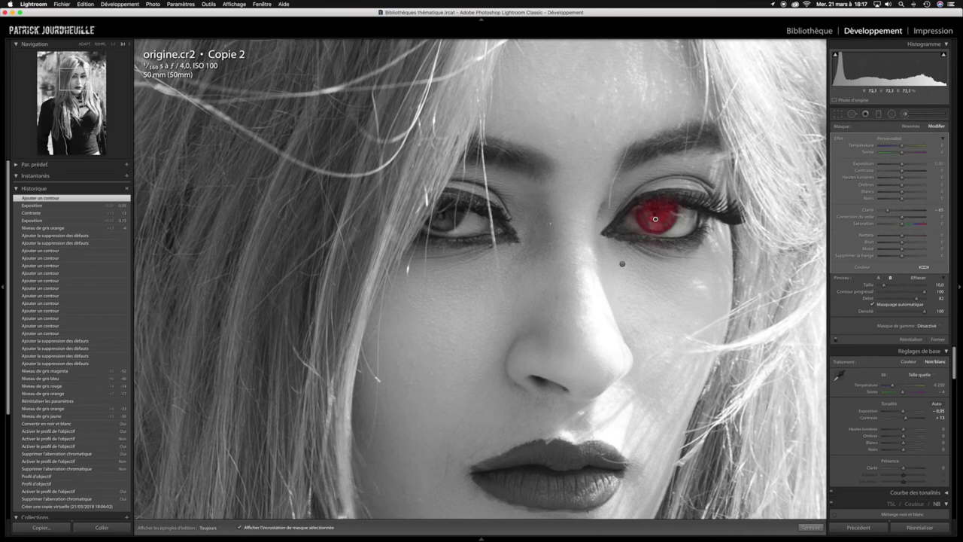
{"action": "key", "text": "h"}
{"action": "left_click_drag", "start_coordinate": [448, 214], "coordinate": [444, 215]}
{"action": "key", "text": "o"}
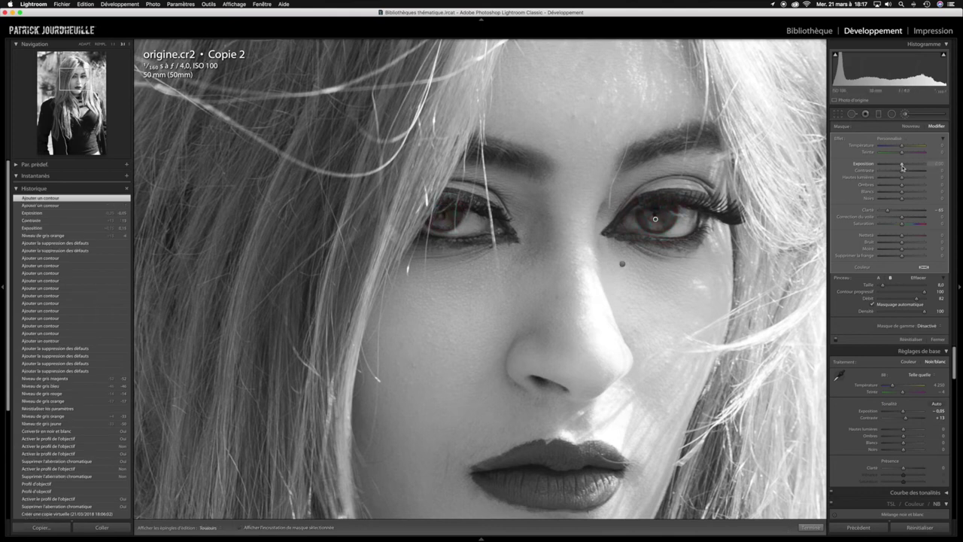
{"action": "left_click_drag", "start_coordinate": [903, 166], "coordinate": [903, 167]}
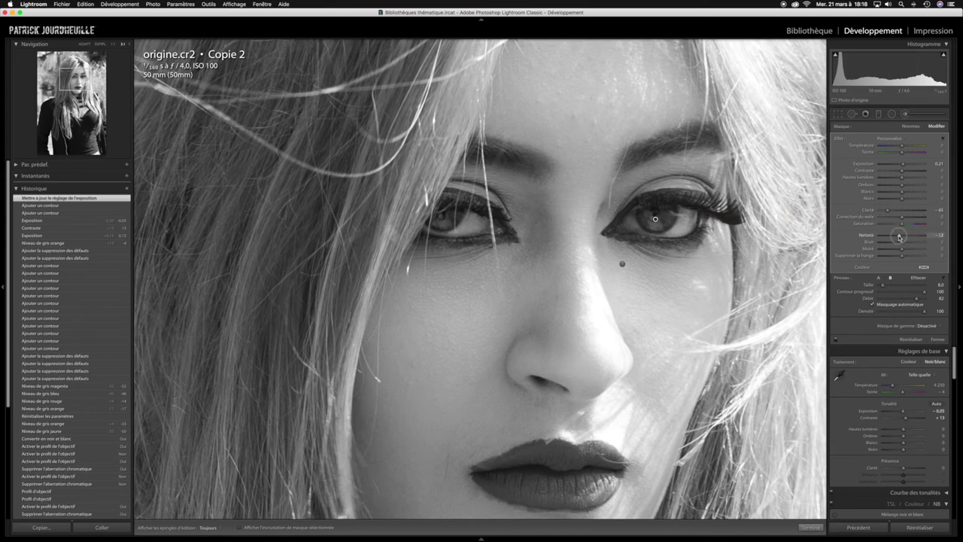
{"action": "left_click_drag", "start_coordinate": [904, 237], "coordinate": [902, 236]}
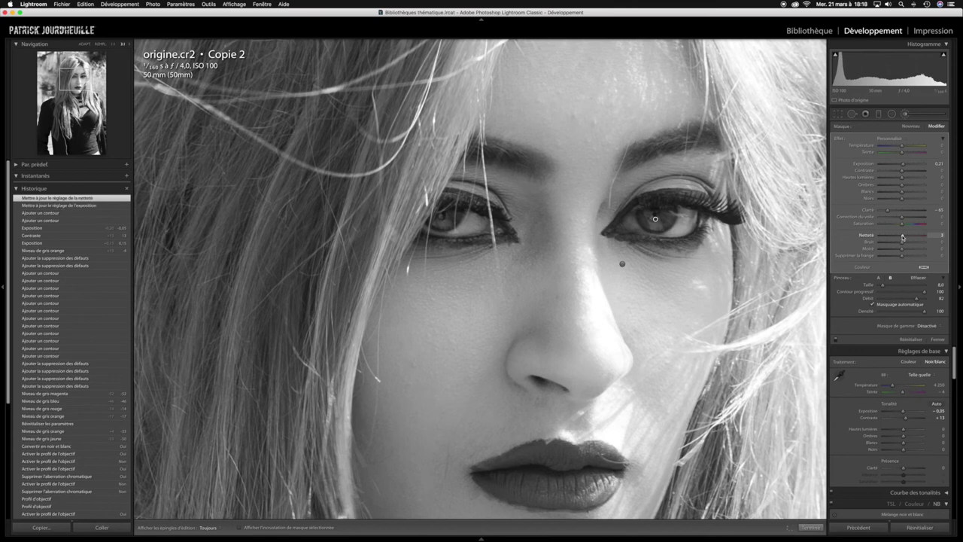
{"action": "left_click", "coordinate": [905, 114]}
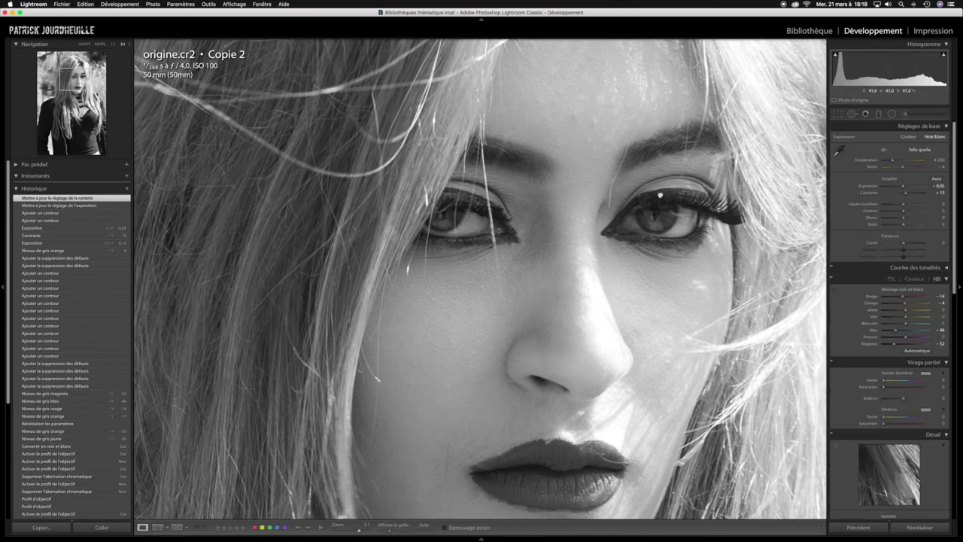
Step: Paint a new brush mask over the left iris and brighten it to about 0.19 exposure
{"action": "left_click", "coordinate": [905, 114]}
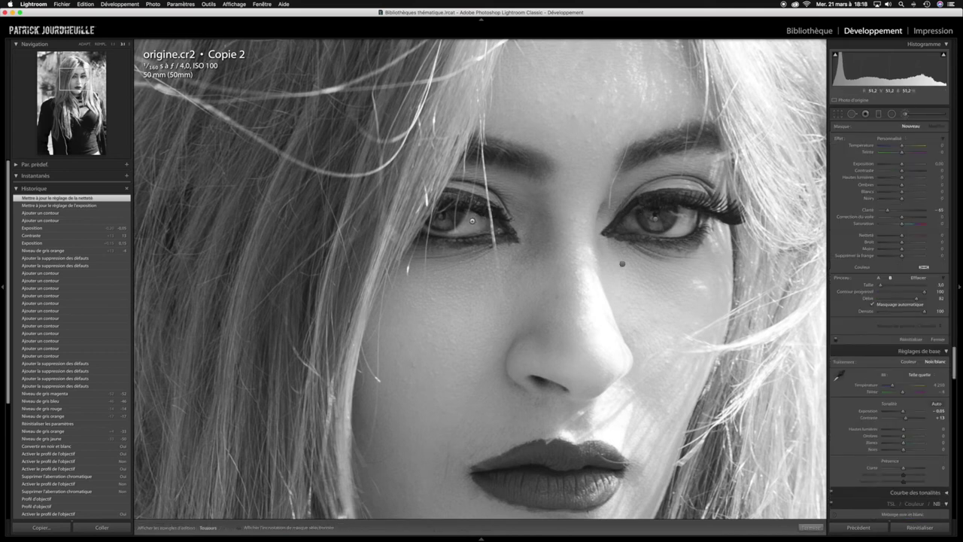
{"action": "left_click_drag", "start_coordinate": [476, 220], "coordinate": [455, 227]}
{"action": "mouse_move", "coordinate": [666, 226]}
{"action": "left_mouse_down"}
{"action": "mouse_move", "coordinate": [691, 222]}
{"action": "mouse_move", "coordinate": [633, 230]}
{"action": "left_mouse_up"}
{"action": "left_click_drag", "start_coordinate": [448, 230], "coordinate": [439, 235]}
{"action": "key", "text": "o"}
{"action": "left_click_drag", "start_coordinate": [902, 164], "coordinate": [907, 165]}
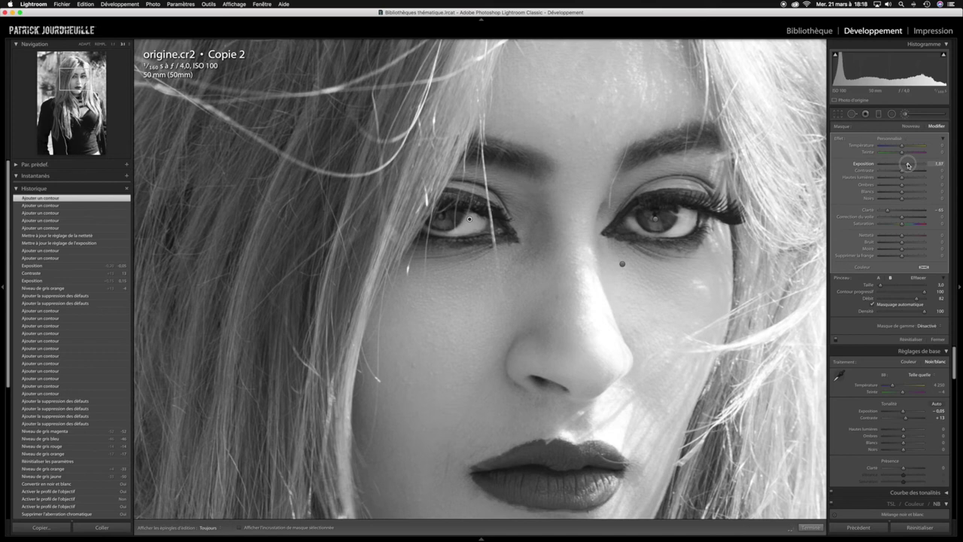
{"action": "left_click_drag", "start_coordinate": [907, 164], "coordinate": [904, 165]}
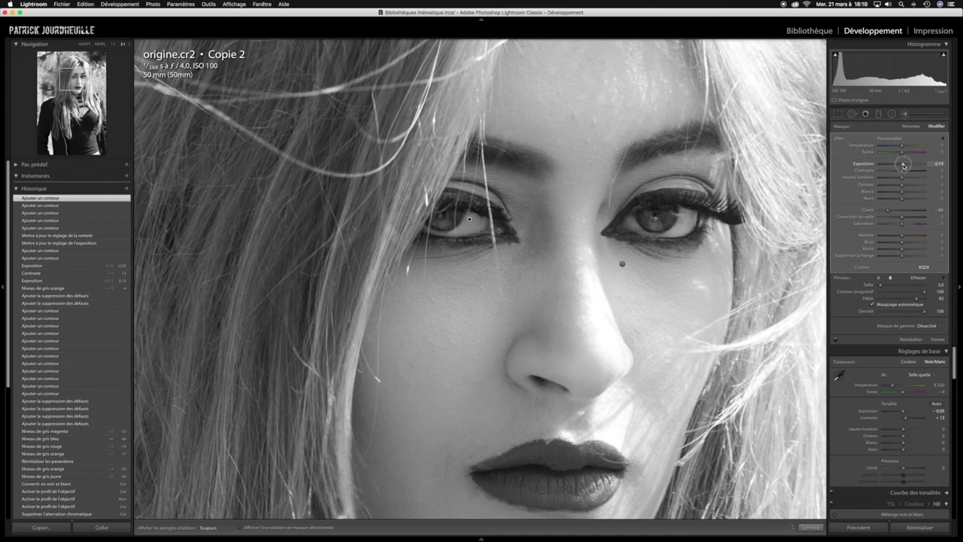
{"action": "left_click_drag", "start_coordinate": [904, 164], "coordinate": [902, 165]}
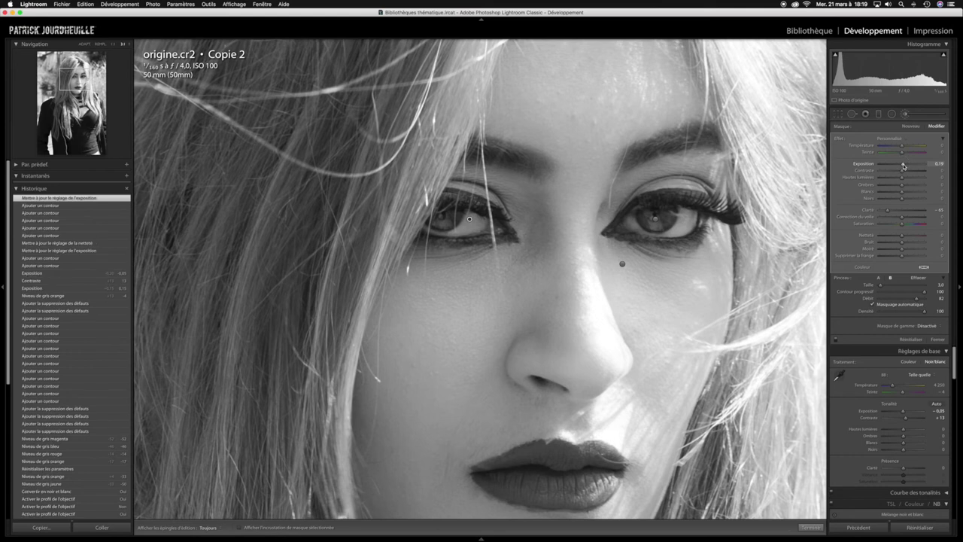
{"action": "left_click", "coordinate": [907, 114]}
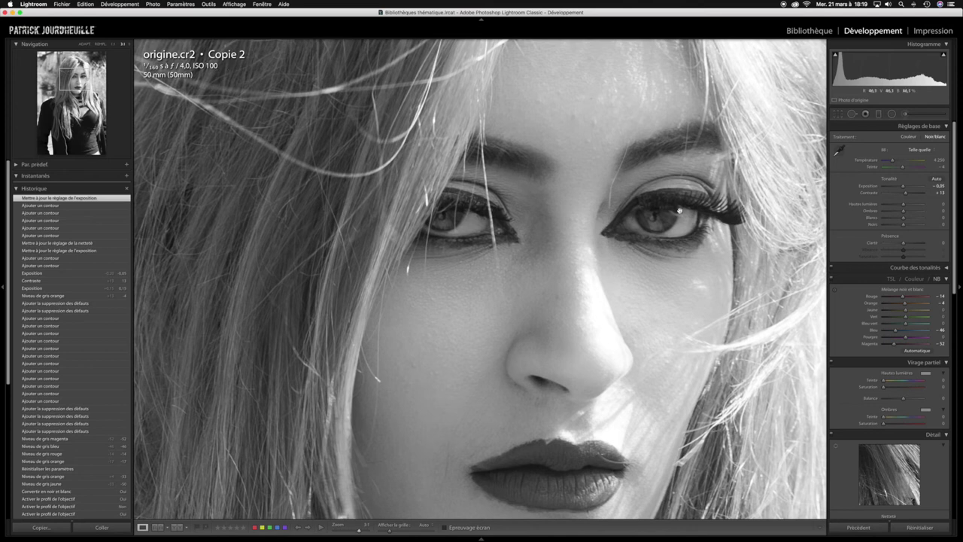
Step: Paint a brush mask over the lips and darken it to about -0.77 exposure
{"action": "scroll", "coordinate": [558, 316], "scroll_direction": "down", "scroll_amount": 3}
{"action": "scroll", "coordinate": [557, 316], "scroll_direction": "down", "scroll_amount": 5}
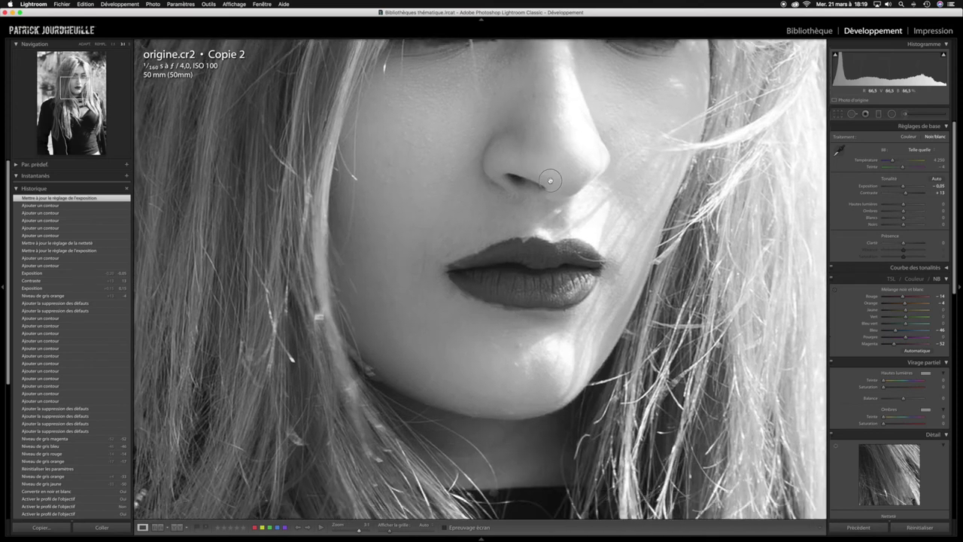
{"action": "key", "text": "q"}
{"action": "key", "text": "k"}
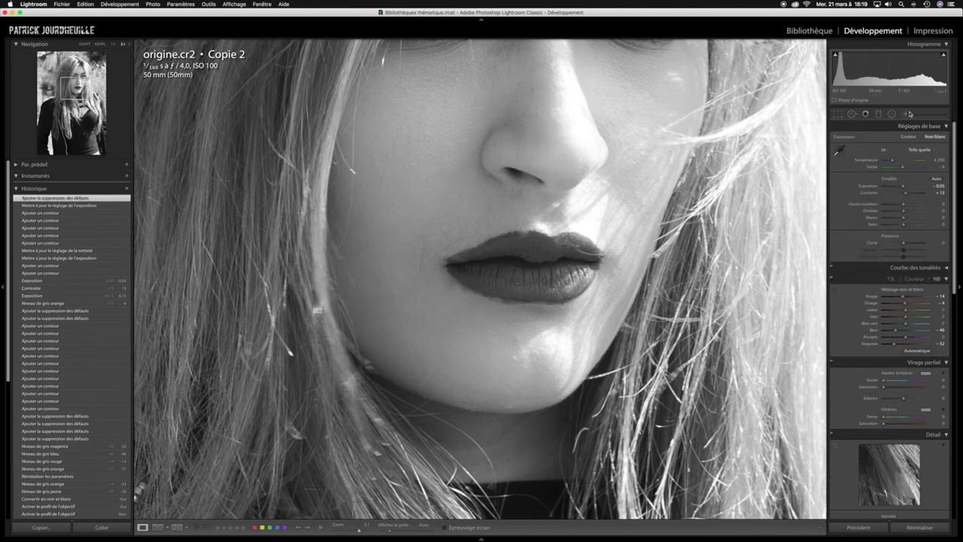
{"action": "left_click", "coordinate": [558, 250]}
{"action": "left_click_drag", "start_coordinate": [558, 251], "coordinate": [595, 239]}
{"action": "key", "text": "o"}
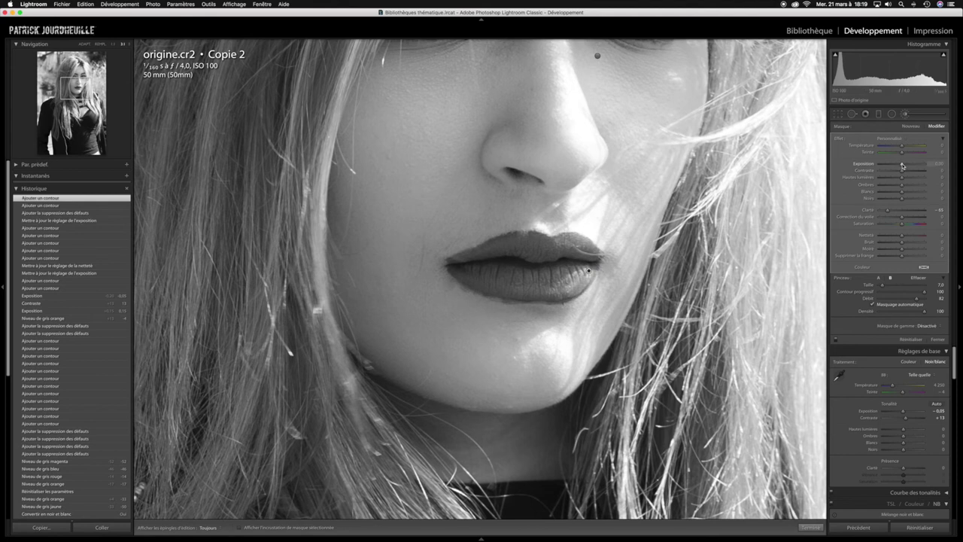
{"action": "left_click_drag", "start_coordinate": [902, 164], "coordinate": [898, 165]}
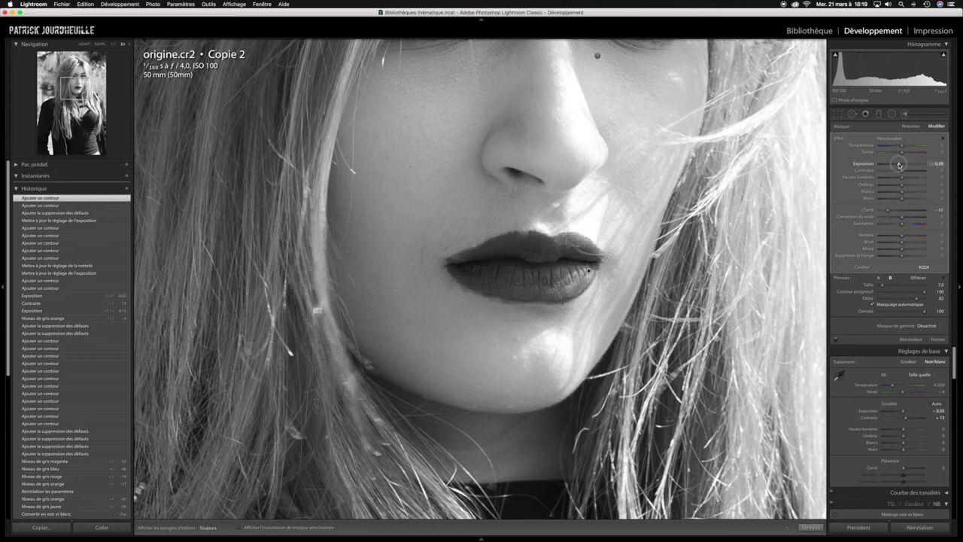
{"action": "left_click_drag", "start_coordinate": [898, 165], "coordinate": [898, 164]}
{"action": "left_click", "coordinate": [852, 114]}
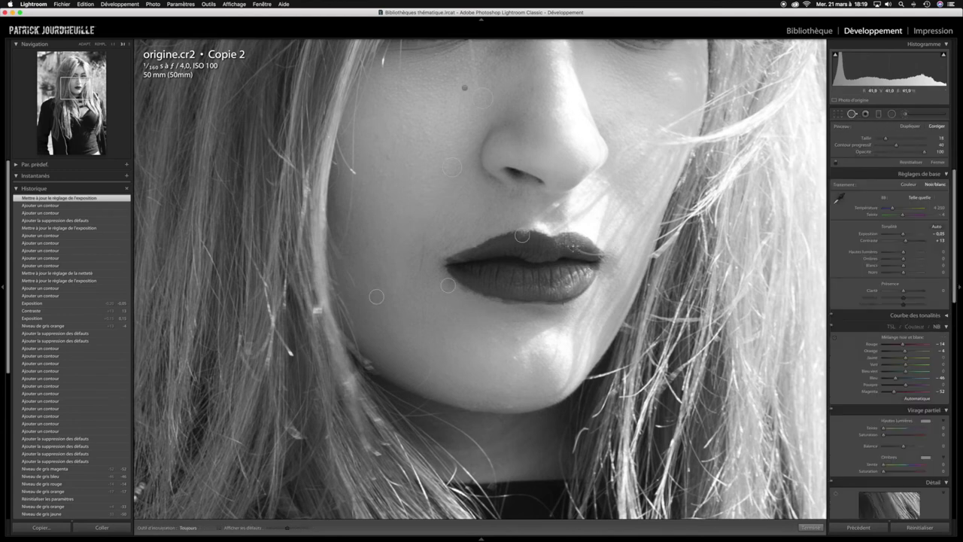
Step: Heal the upper-lip blemish with an adjusted source spot, then fit the whole photo in view
{"action": "left_click_drag", "start_coordinate": [570, 247], "coordinate": [594, 253]}
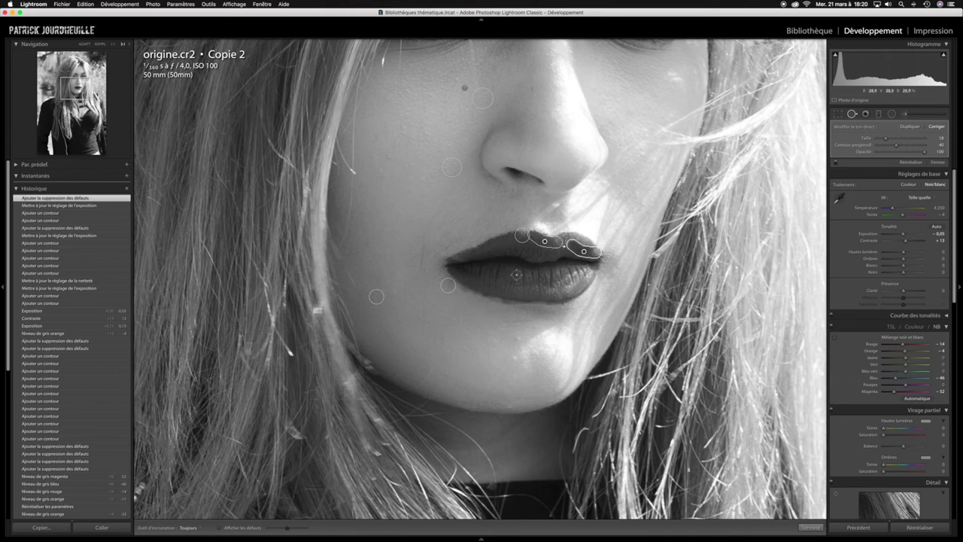
{"action": "left_click_drag", "start_coordinate": [544, 241], "coordinate": [541, 247]}
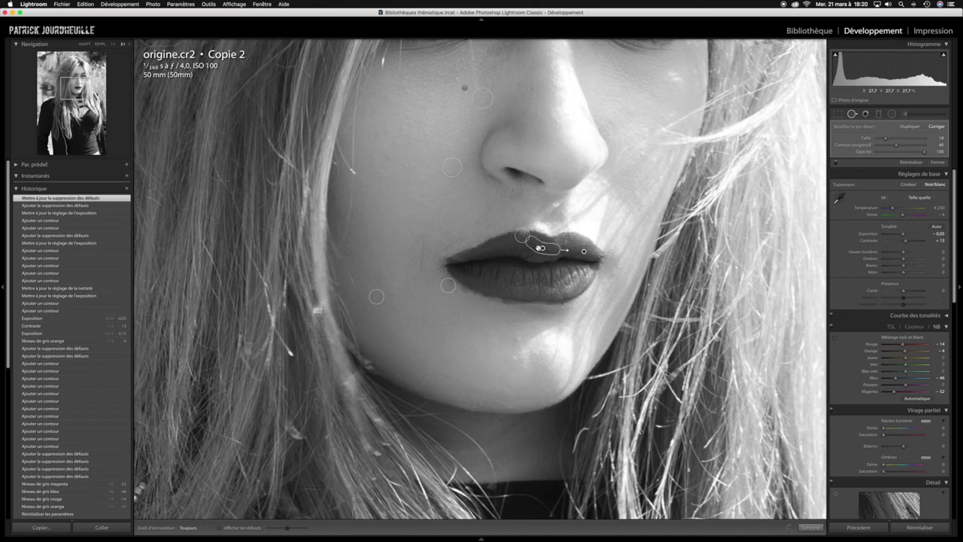
{"action": "left_click", "coordinate": [850, 116]}
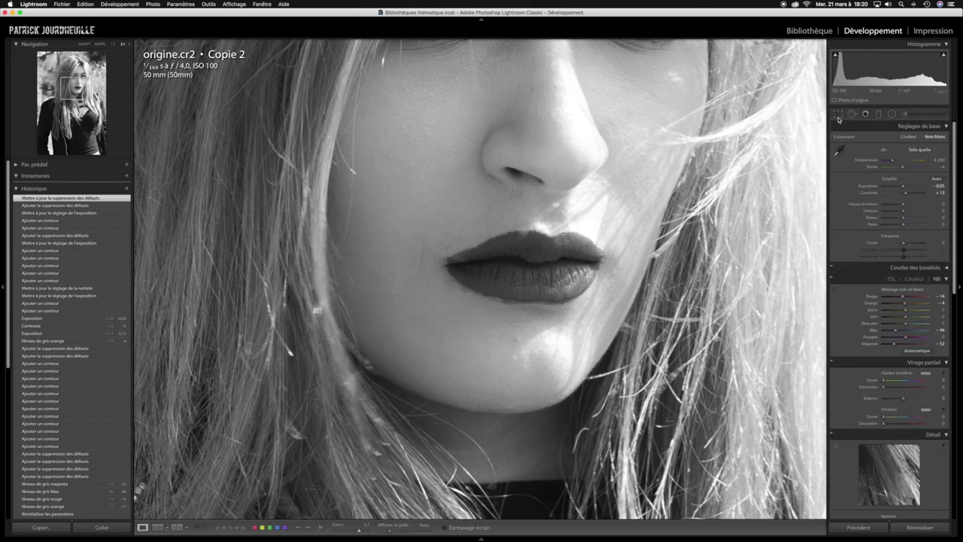
{"action": "left_click", "coordinate": [84, 44]}
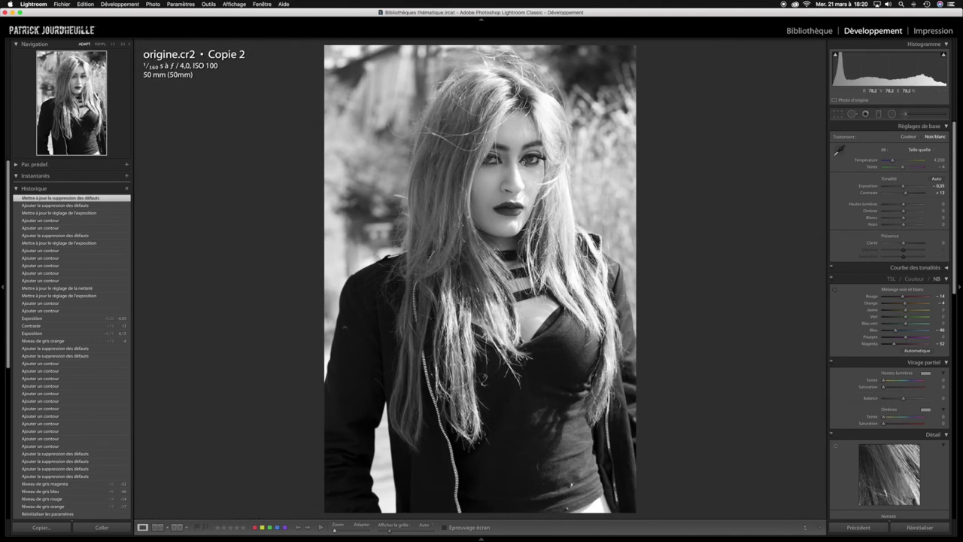
Step: Crop the portrait tighter by trimming the bottom and top edges, then apply the crop
{"action": "left_click", "coordinate": [837, 113]}
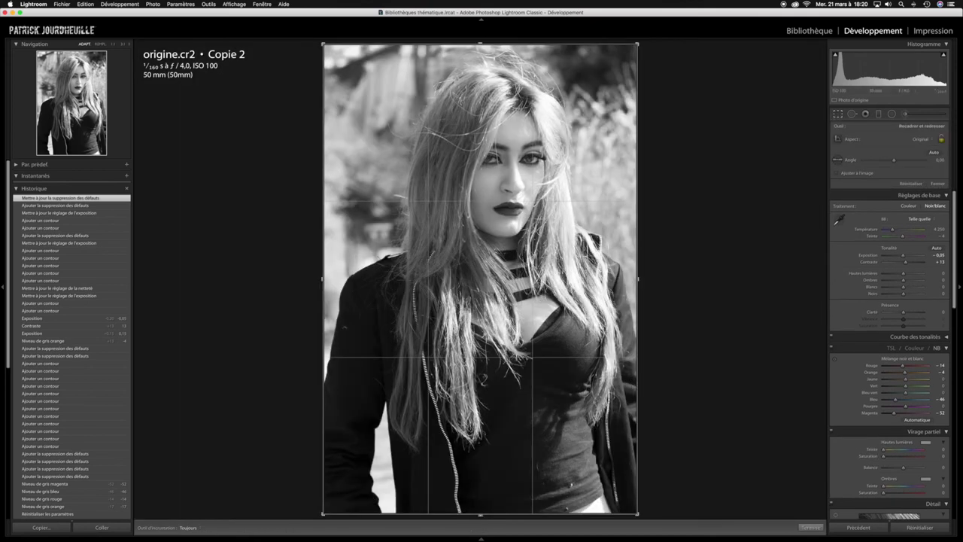
{"action": "left_click_drag", "start_coordinate": [480, 514], "coordinate": [479, 516]}
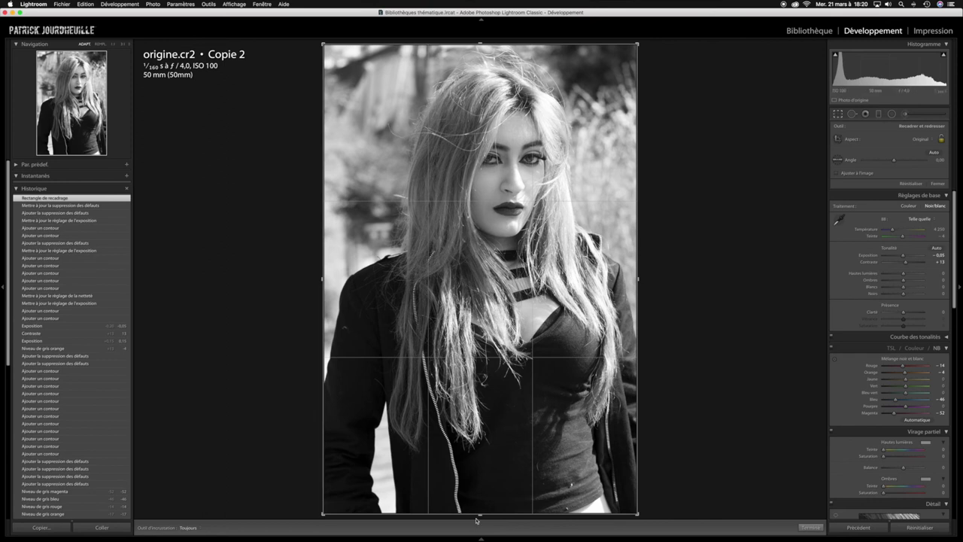
{"action": "left_click_drag", "start_coordinate": [480, 514], "coordinate": [480, 501]}
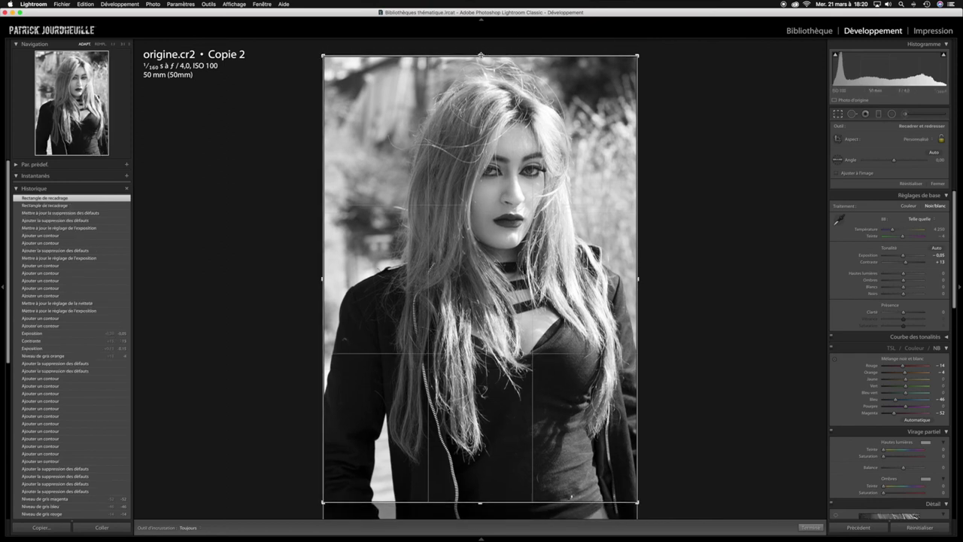
{"action": "left_click_drag", "start_coordinate": [480, 55], "coordinate": [480, 63]}
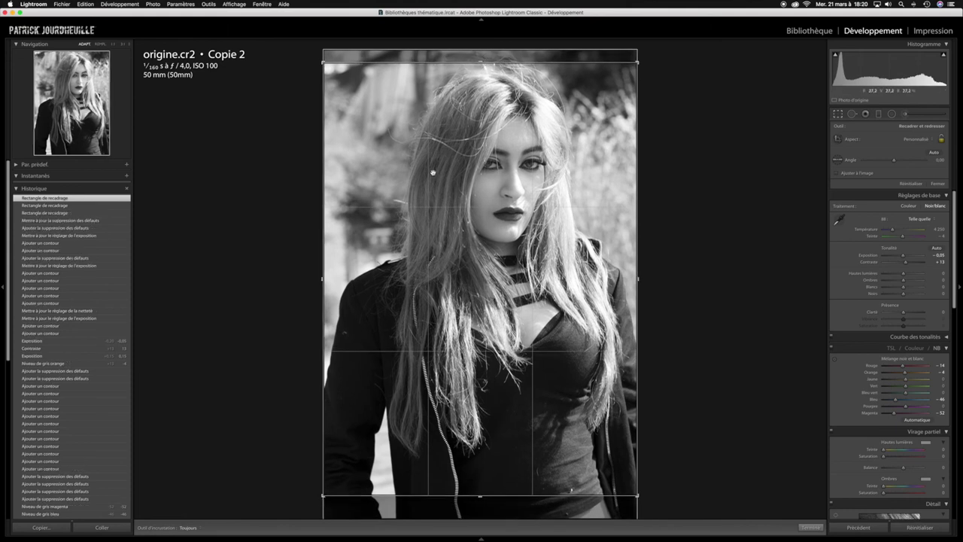
{"action": "key", "text": "Return"}
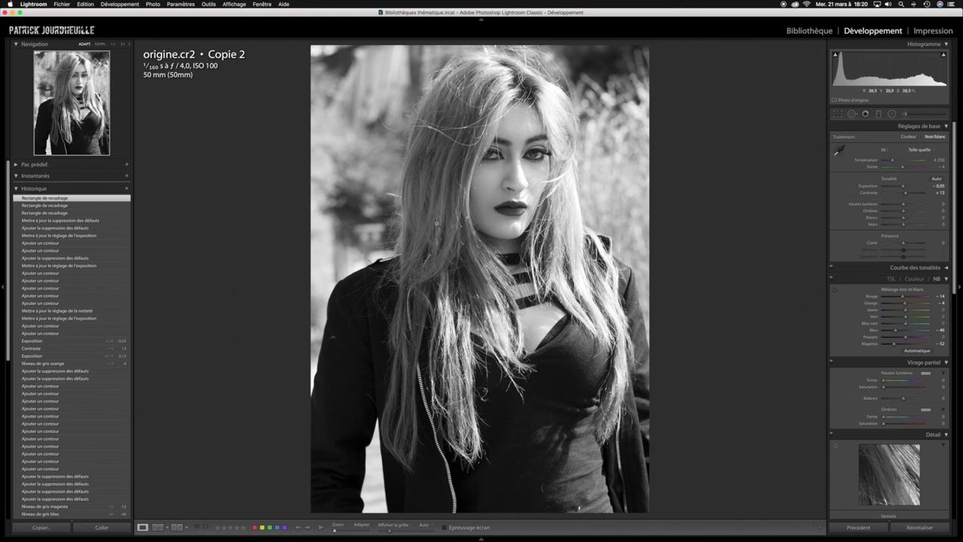
{"action": "key", "text": "k"}
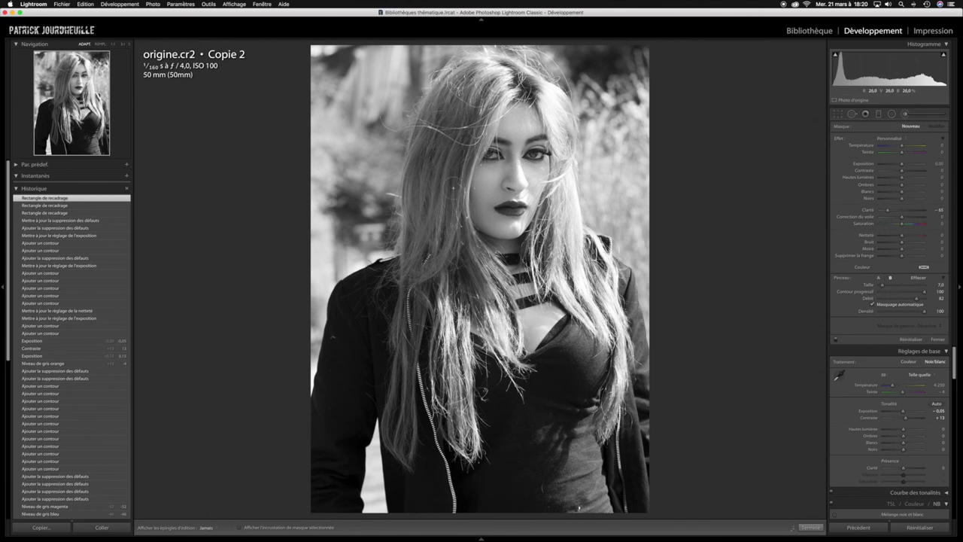
Step: Paint a new brush mask over the hair beside her face with Exposure around +0.71
{"action": "left_click", "coordinate": [524, 161]}
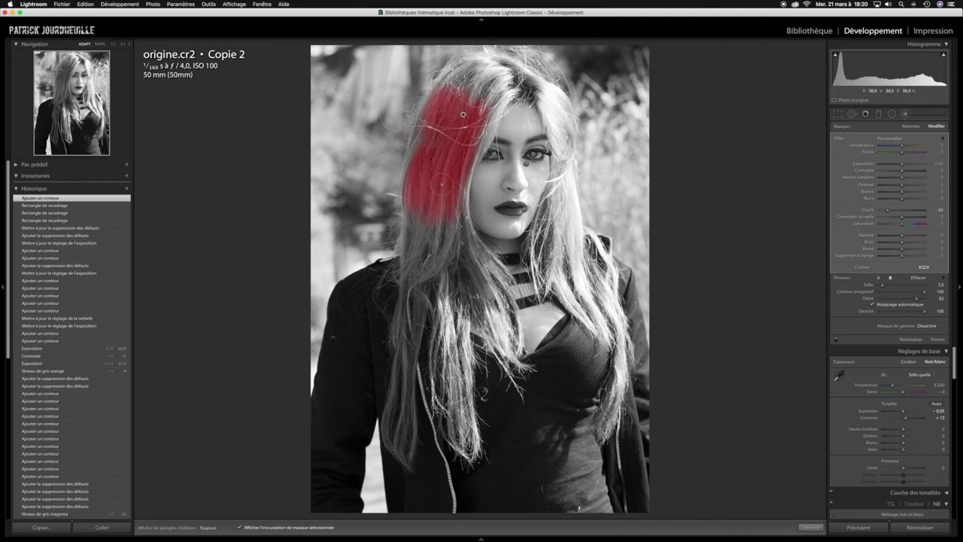
{"action": "left_click_drag", "start_coordinate": [441, 117], "coordinate": [458, 146]}
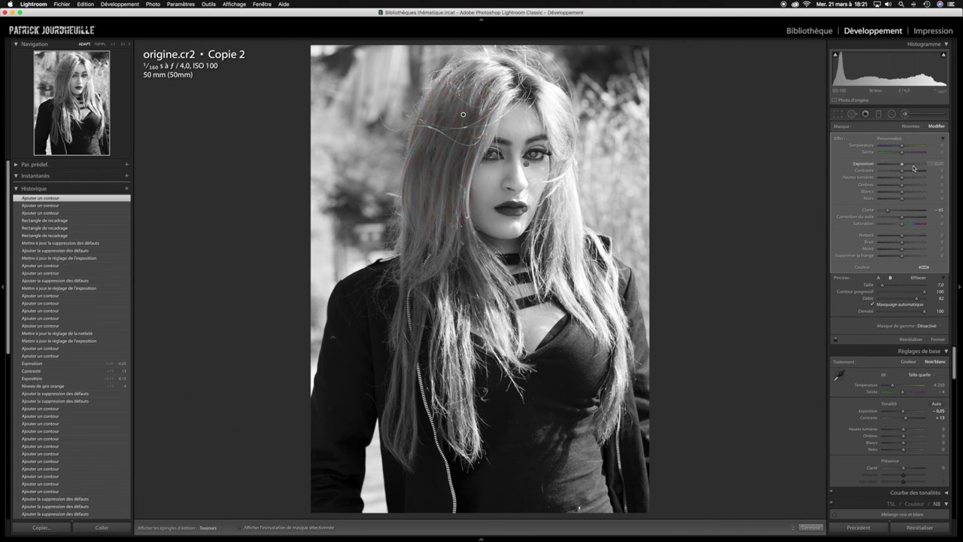
{"action": "left_click_drag", "start_coordinate": [904, 165], "coordinate": [907, 166]}
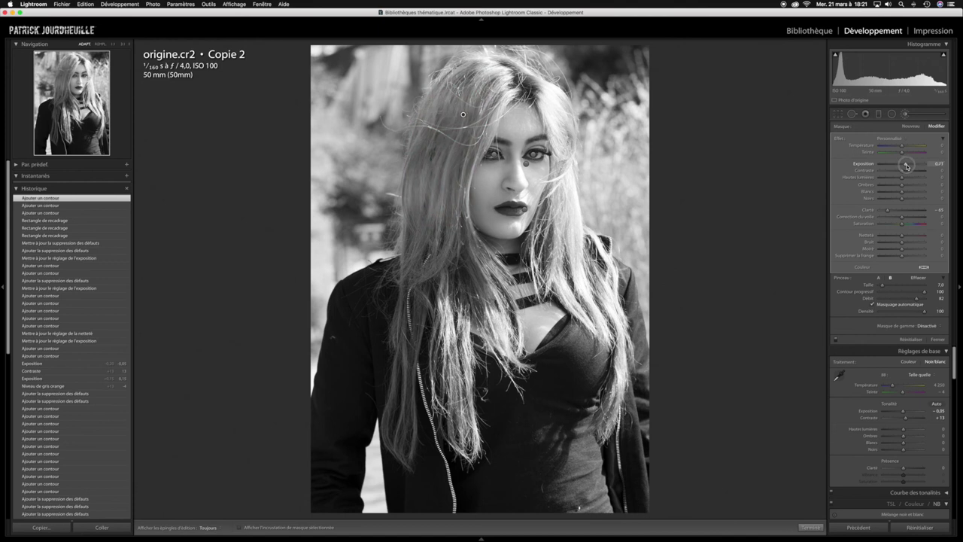
{"action": "left_click", "coordinate": [906, 115]}
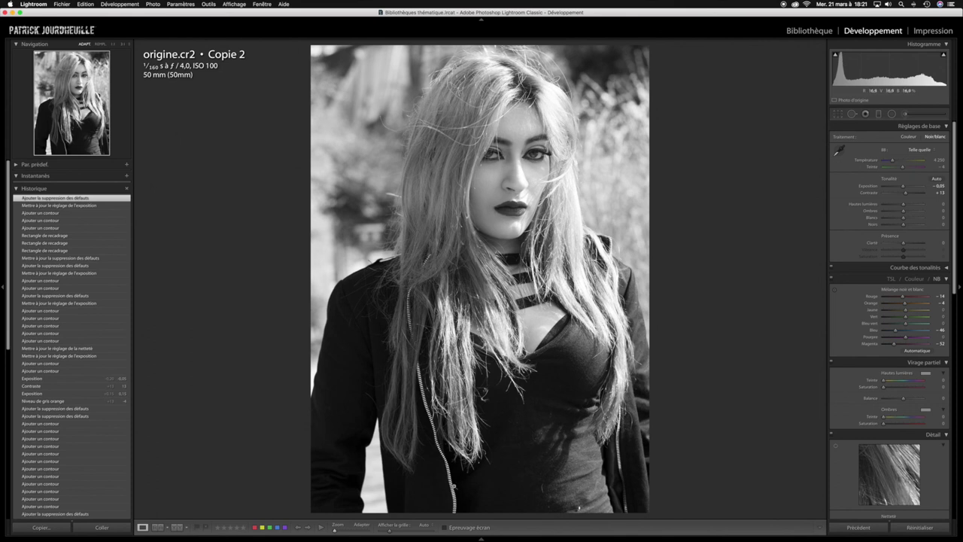
Step: Heal two small spots on the lower dark jacket with Spot Removal
{"action": "left_click", "coordinate": [852, 114]}
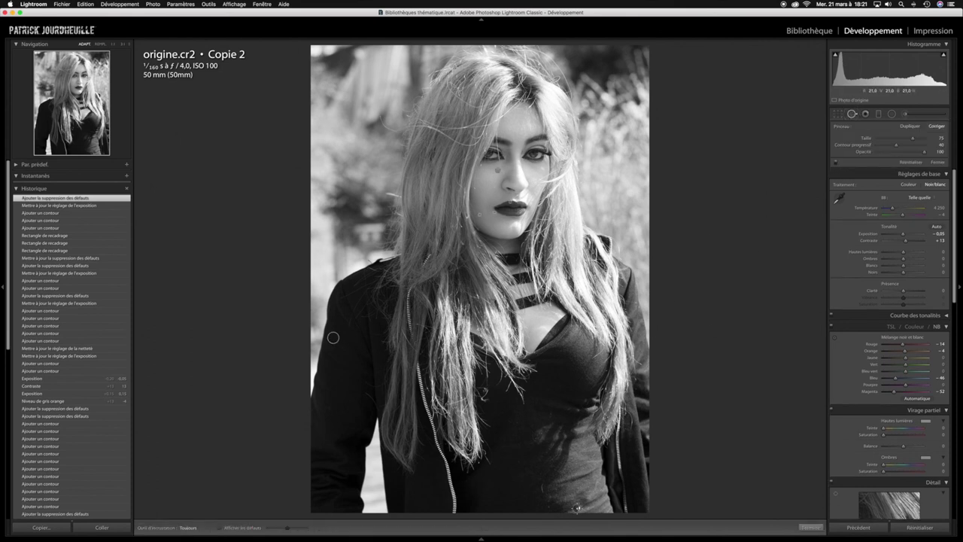
{"action": "left_click", "coordinate": [581, 508]}
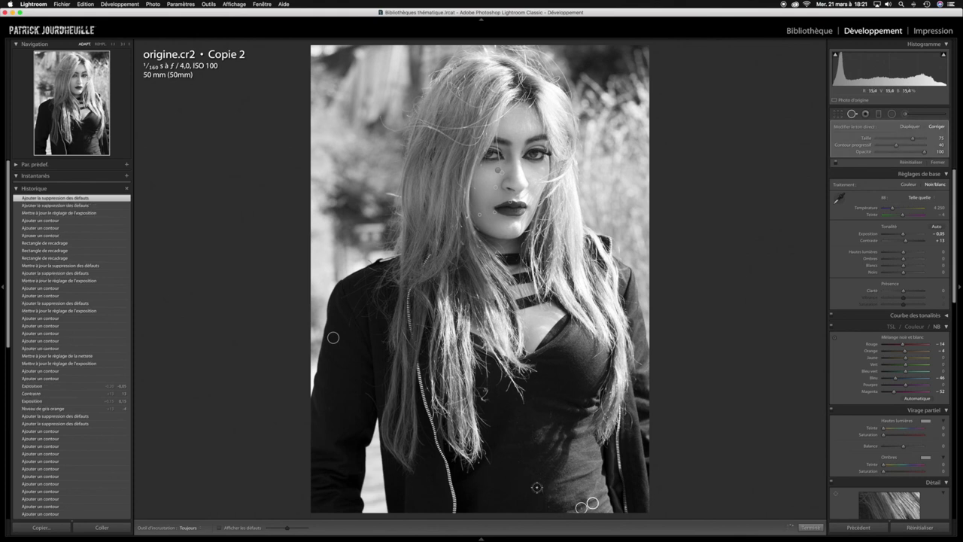
{"action": "left_click", "coordinate": [544, 480]}
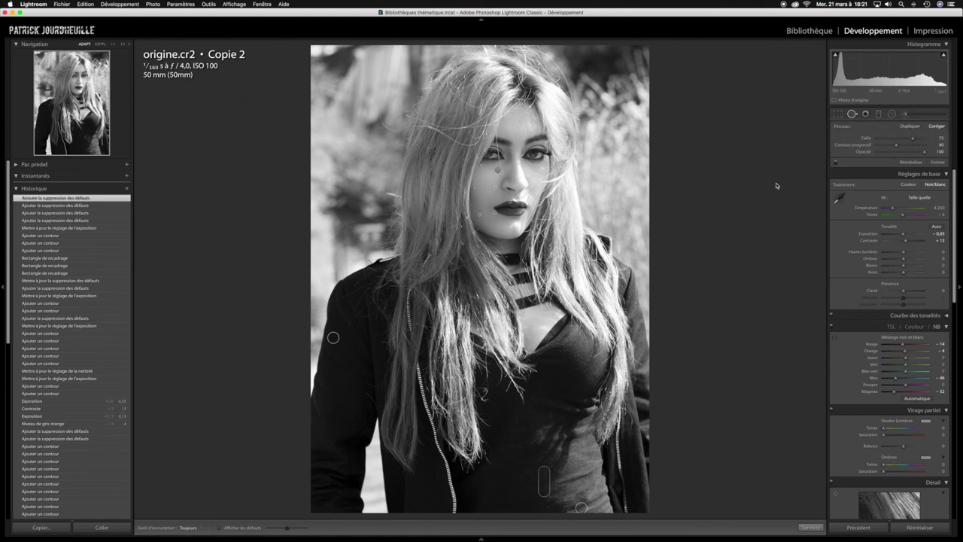
{"action": "left_click", "coordinate": [851, 115]}
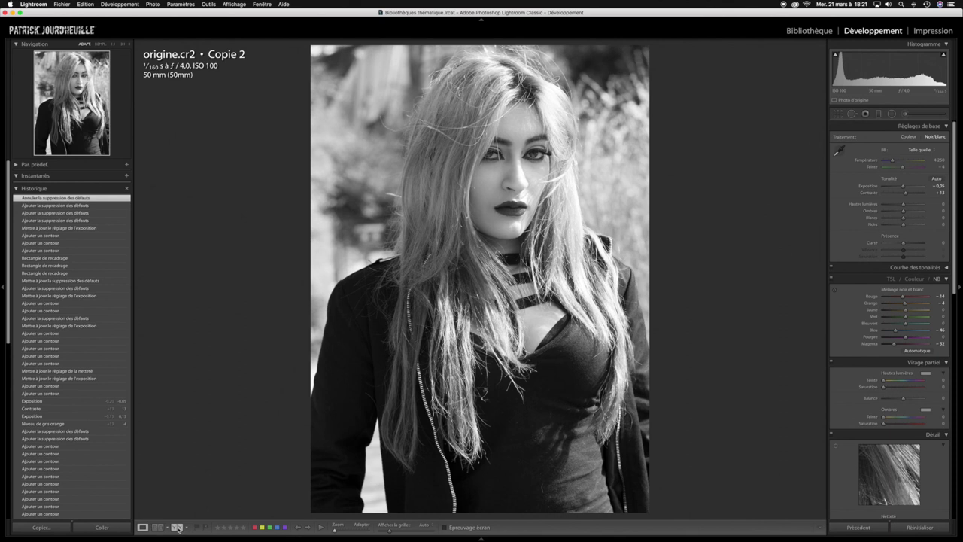
Step: Show the colour original beside the black-and-white edit in Before/After view
{"action": "left_click", "coordinate": [178, 528]}
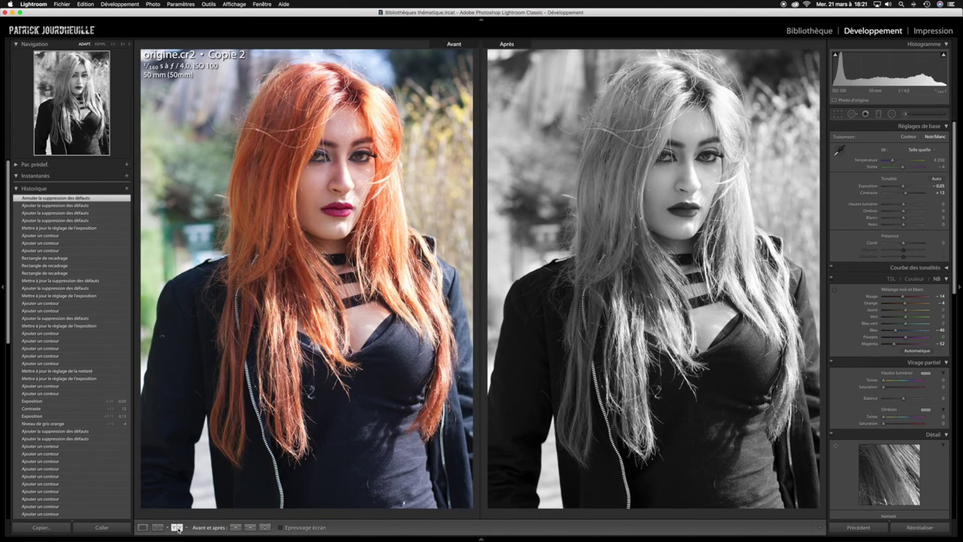